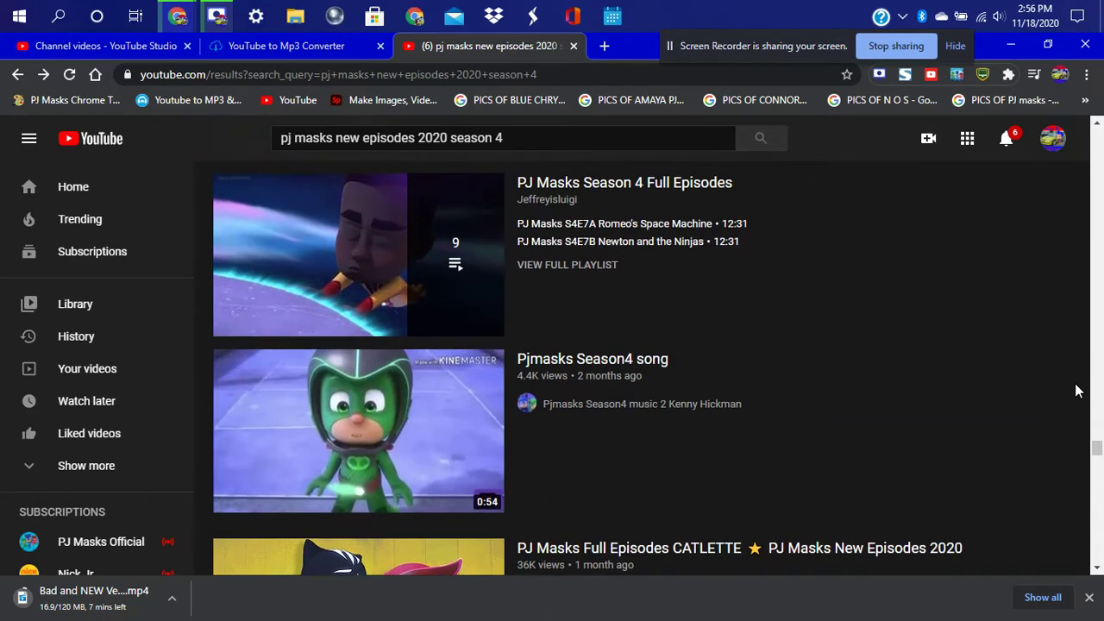
Open the "PJ MASK SEASON 4|| NEWTON AND THE NINJAS" video from the search results, pause it and copy its share link
{"action": "scroll", "coordinate": [1076, 391], "scroll_direction": "down", "scroll_amount": 2}
{"action": "scroll", "coordinate": [1075, 391], "scroll_direction": "down", "scroll_amount": 3}
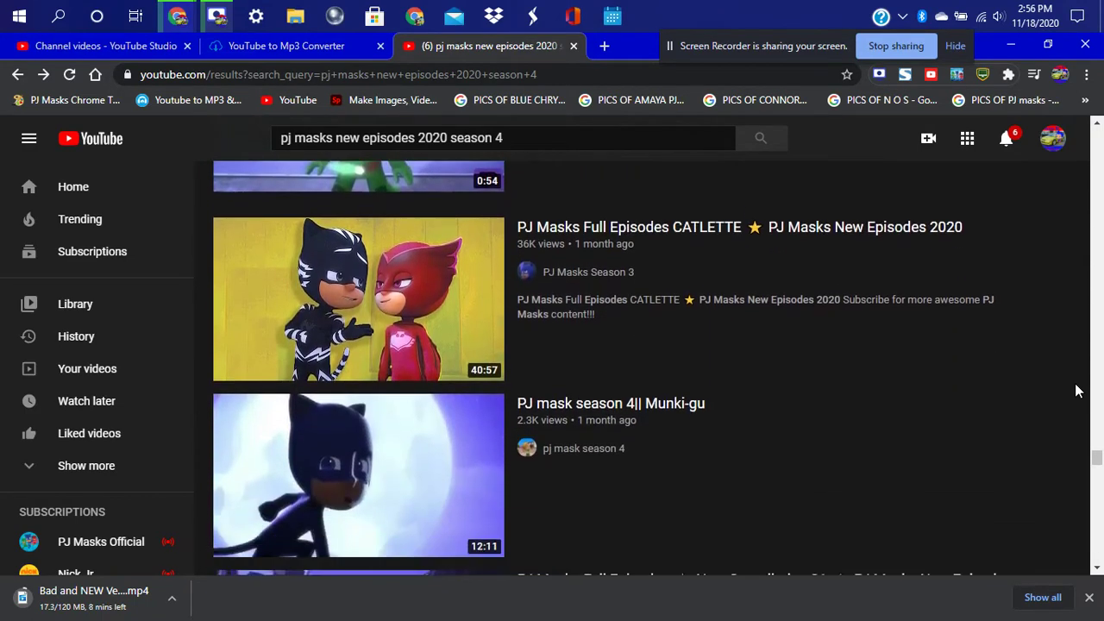
{"action": "scroll", "coordinate": [1075, 390], "scroll_direction": "down", "scroll_amount": 3}
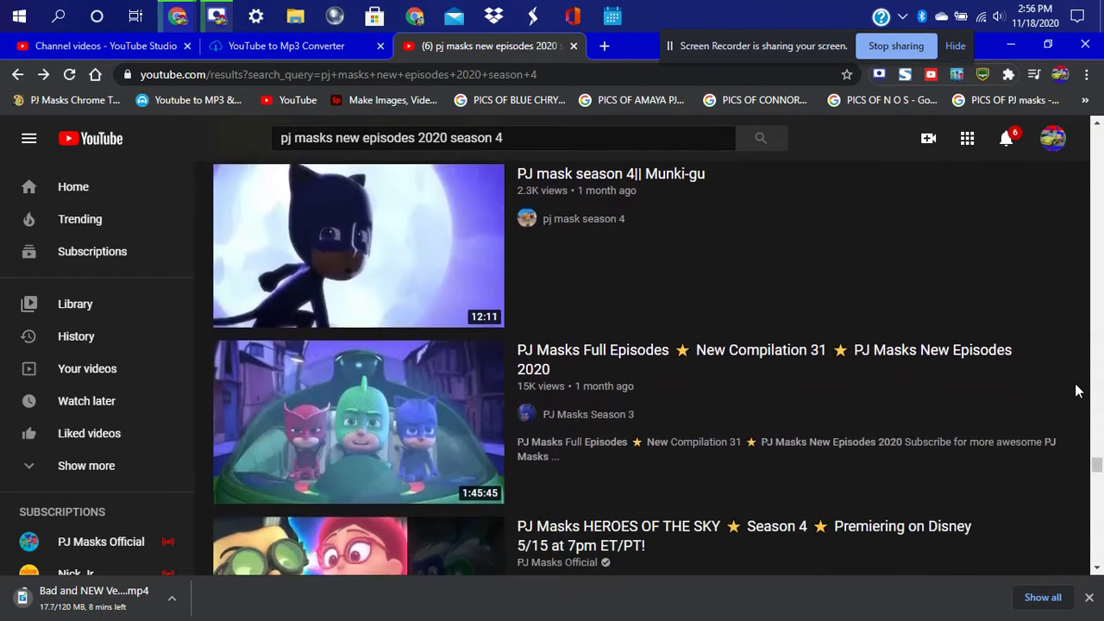
{"action": "scroll", "coordinate": [1075, 391], "scroll_direction": "down", "scroll_amount": 3}
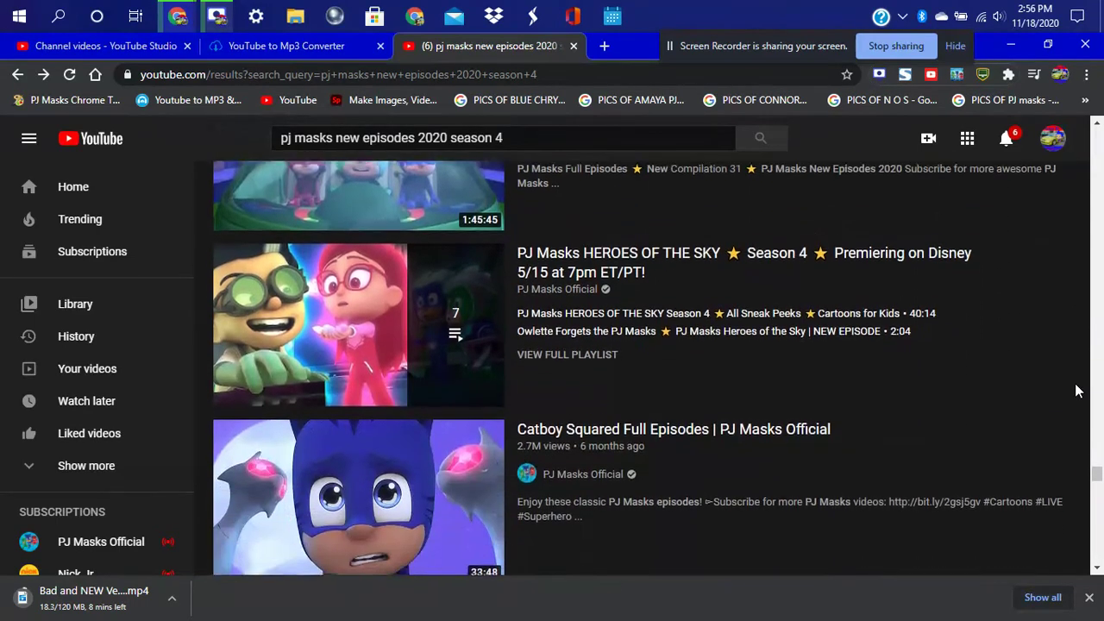
{"action": "scroll", "coordinate": [1075, 390], "scroll_direction": "down", "scroll_amount": 4}
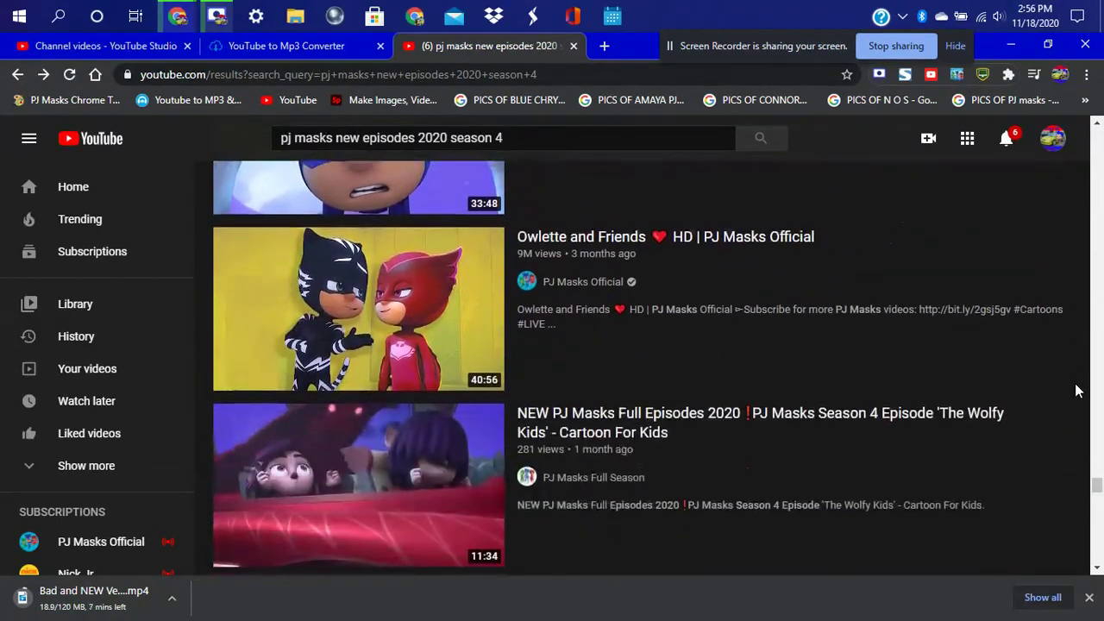
{"action": "scroll", "coordinate": [1075, 391], "scroll_direction": "down", "scroll_amount": 4}
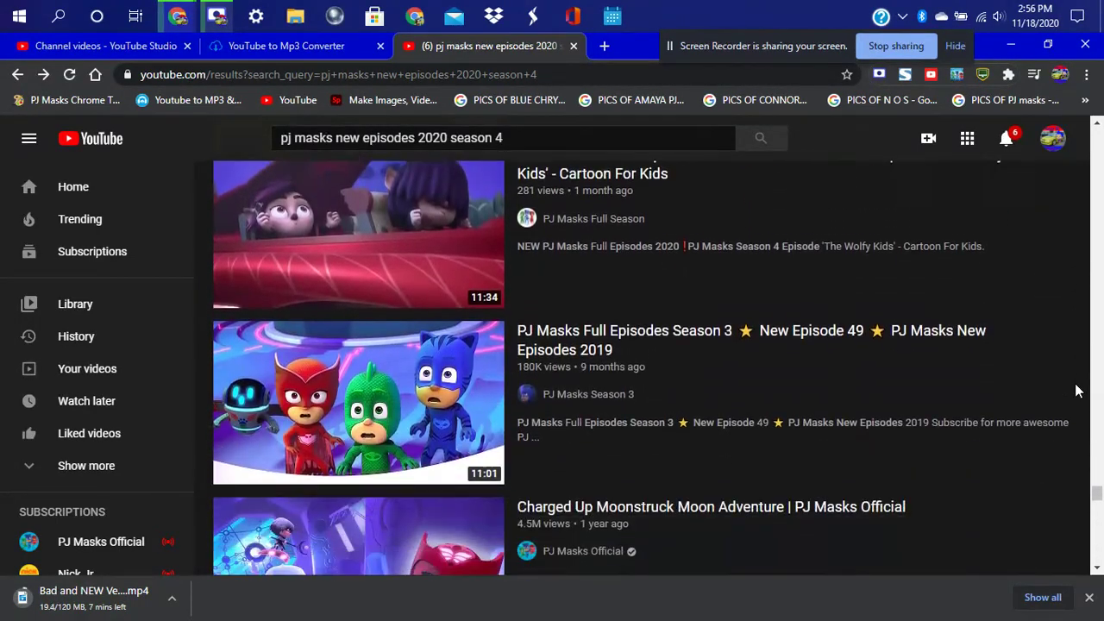
{"action": "scroll", "coordinate": [1075, 391], "scroll_direction": "down", "scroll_amount": 4}
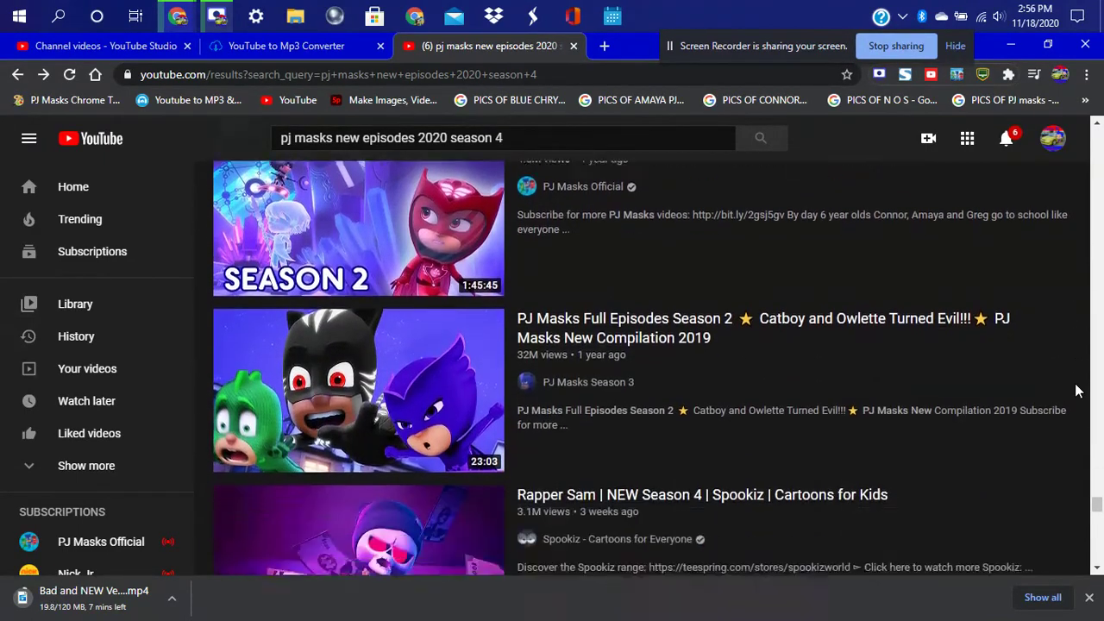
{"action": "scroll", "coordinate": [1076, 391], "scroll_direction": "down", "scroll_amount": 1}
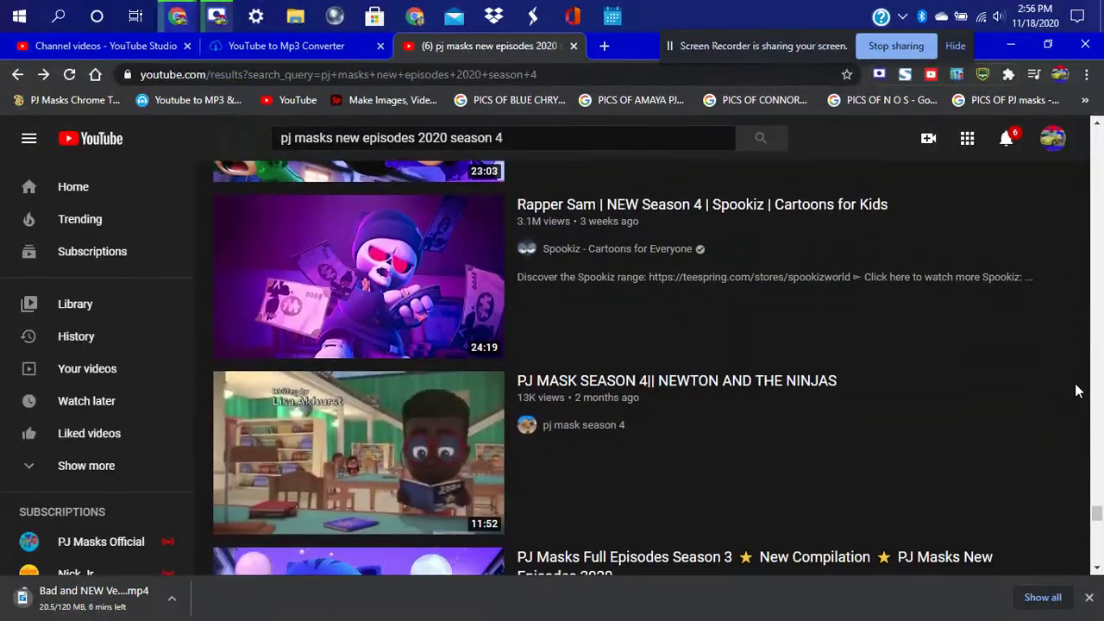
{"action": "scroll", "coordinate": [1075, 391], "scroll_direction": "down", "scroll_amount": 2}
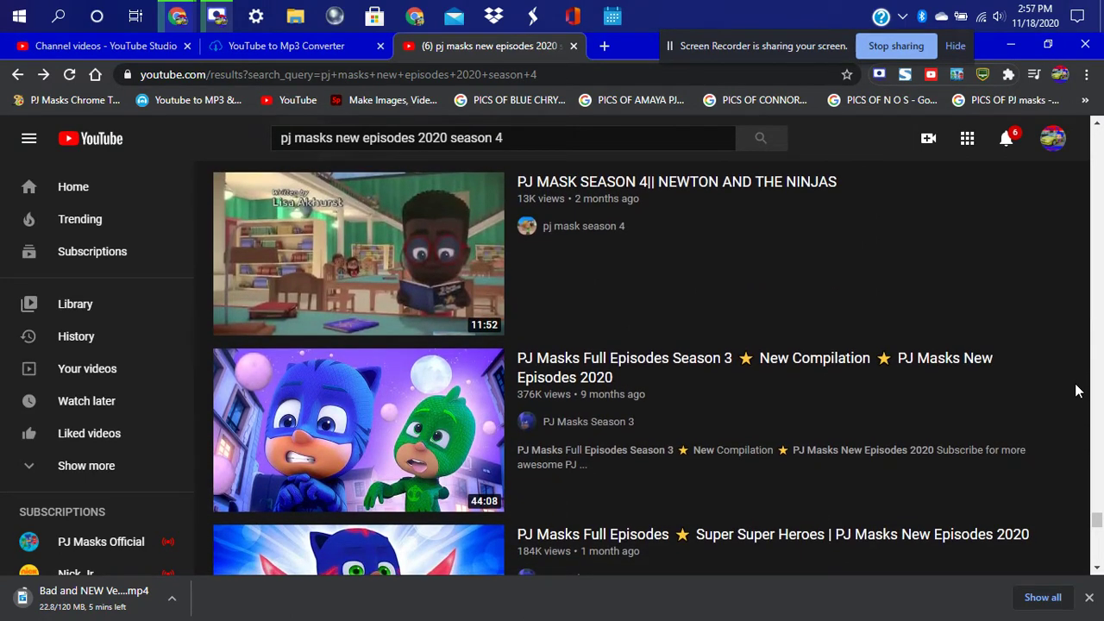
{"action": "left_click", "coordinate": [591, 181]}
{"action": "left_click", "coordinate": [425, 349]}
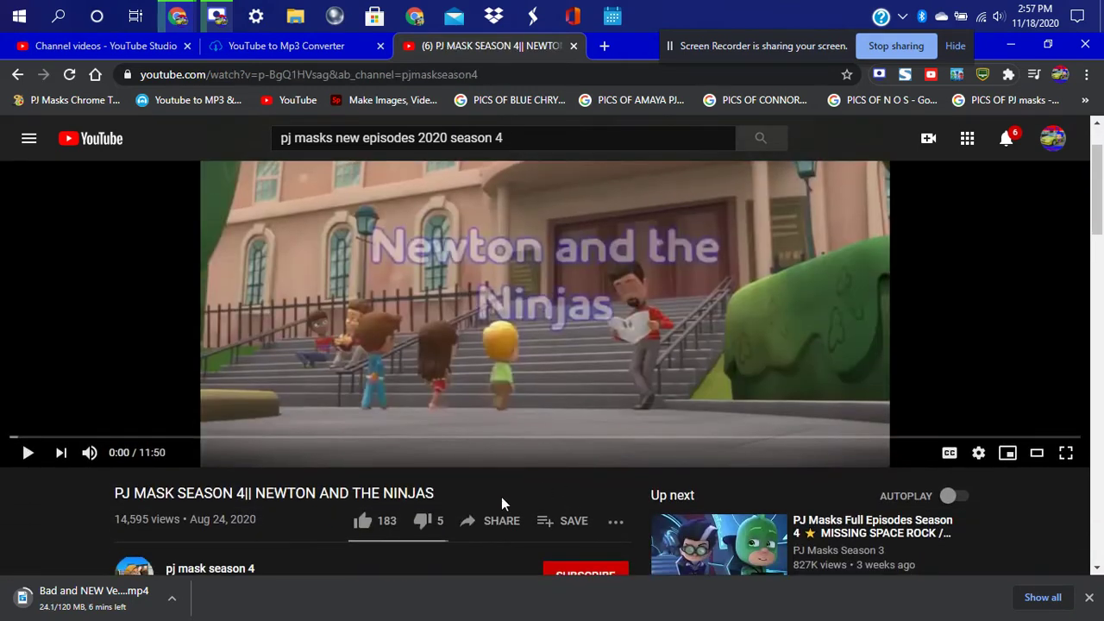
{"action": "left_click", "coordinate": [488, 521]}
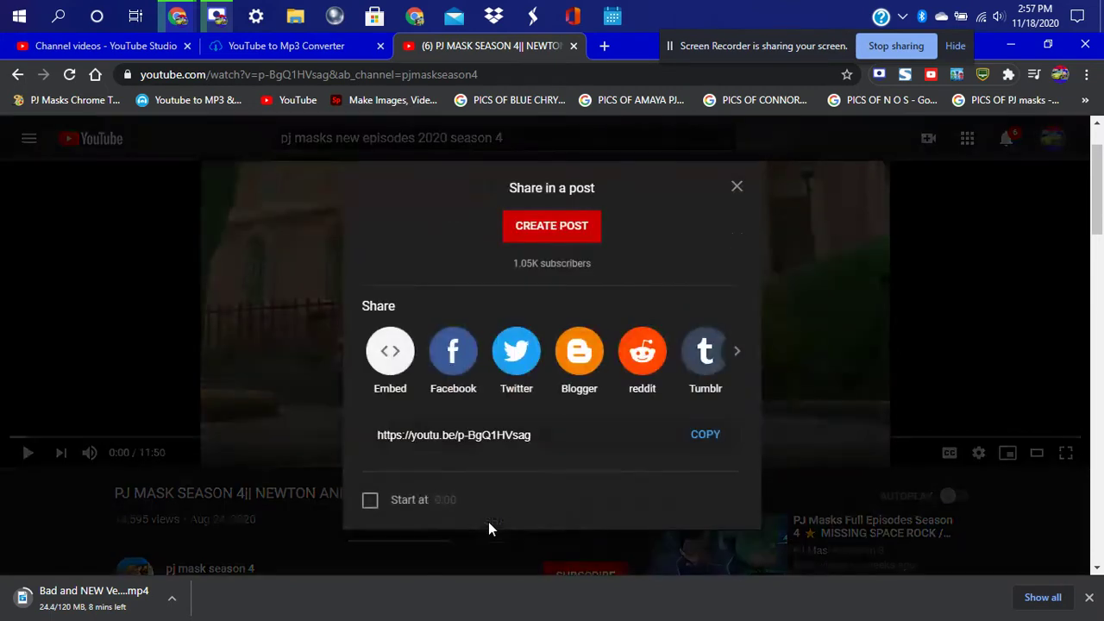
{"action": "left_click", "coordinate": [695, 444]}
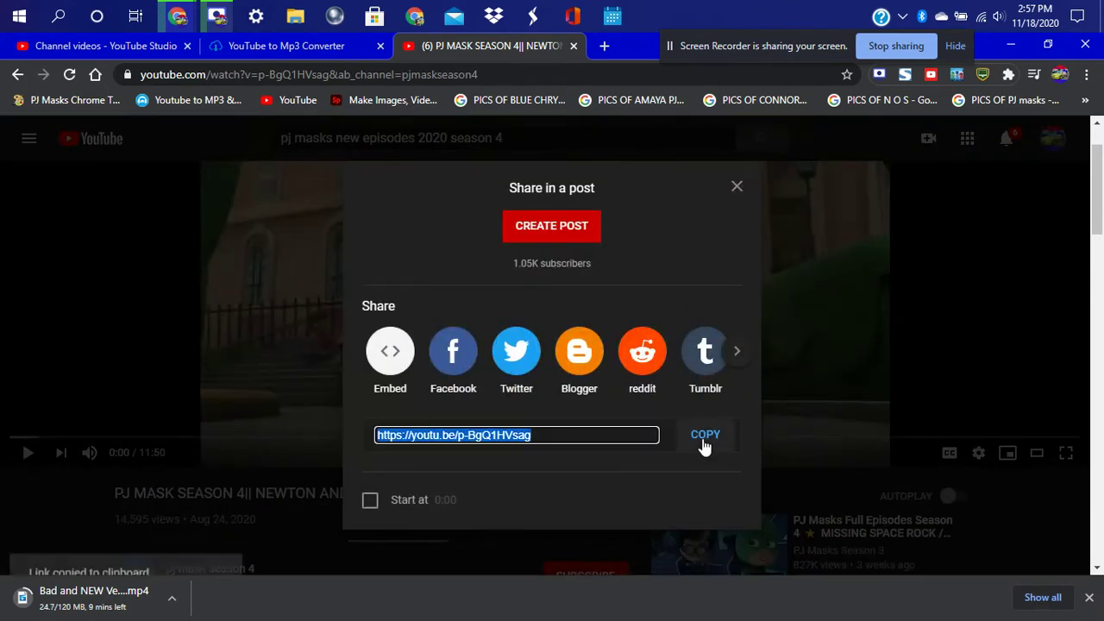
Start downloading the converted Munki-gu's Dragon Clip from YtMp3 and change "Munki-gu" to "MUNKI-GU" in the file name
{"action": "left_click", "coordinate": [252, 53]}
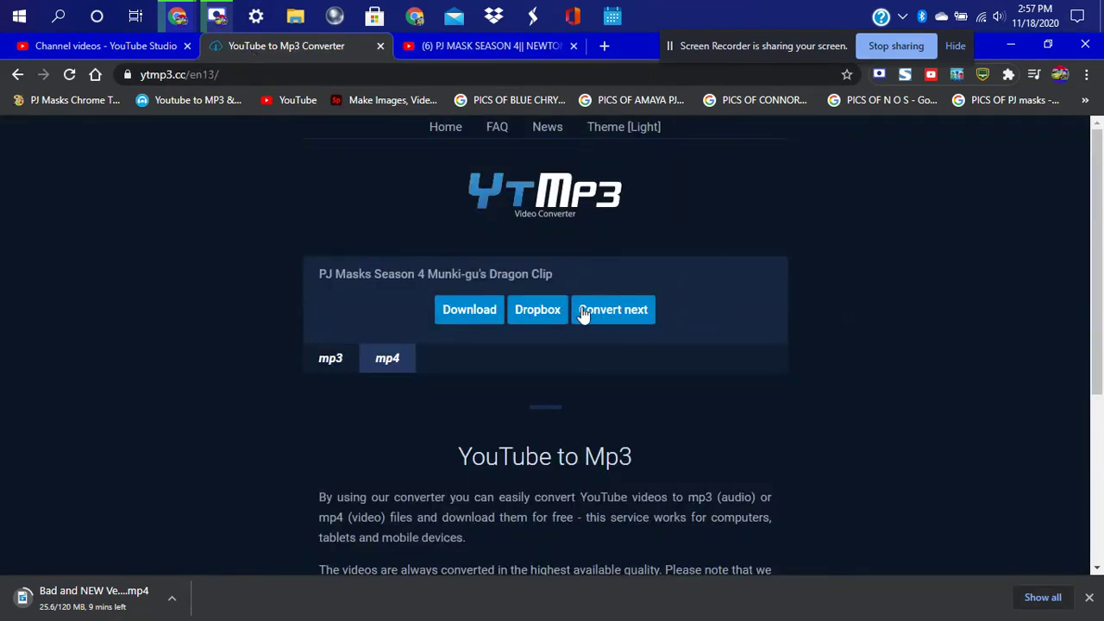
{"action": "left_click", "coordinate": [466, 310]}
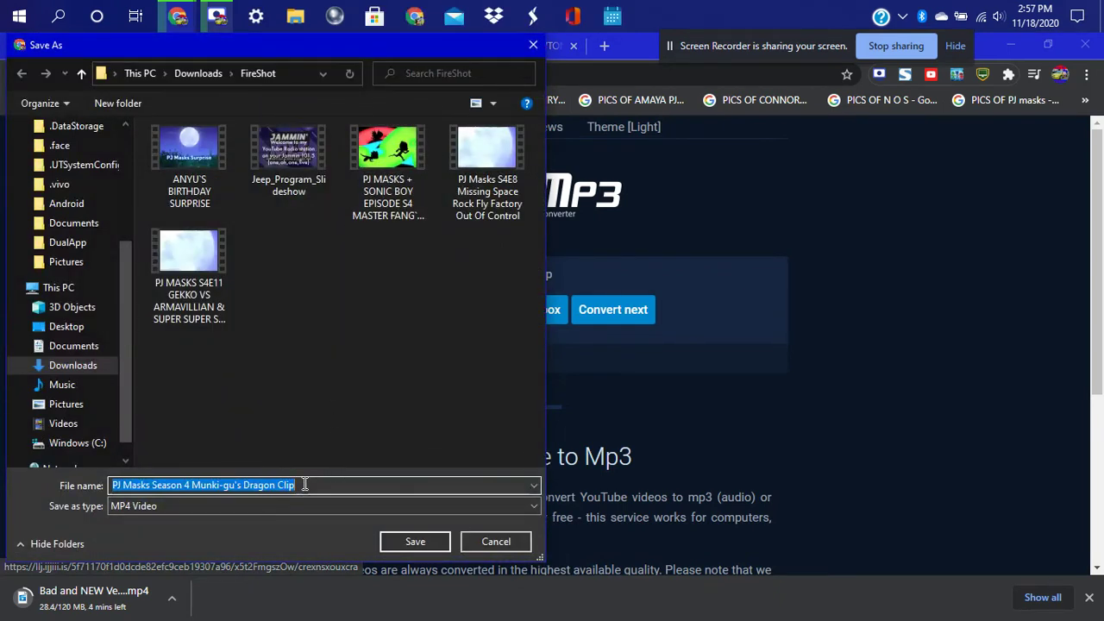
{"action": "left_click", "coordinate": [232, 483]}
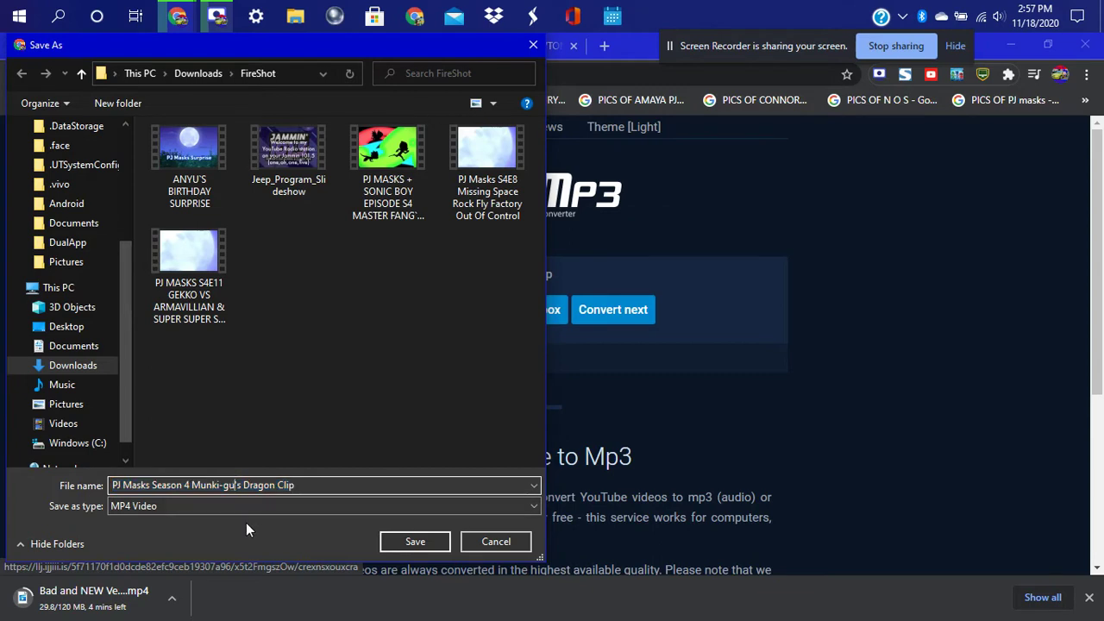
{"action": "key", "text": "BackSpace"}
{"action": "key", "text": "BackSpace"}
{"action": "type", "text": "GU"}
{"action": "key", "text": "Left"}
{"action": "key", "text": "Left"}
{"action": "key", "text": "BackSpace"}
{"action": "key", "text": "BackSpace"}
{"action": "key", "text": "BackSpace"}
{"action": "key", "text": "BackSpace"}
{"action": "type", "text": "UN"}
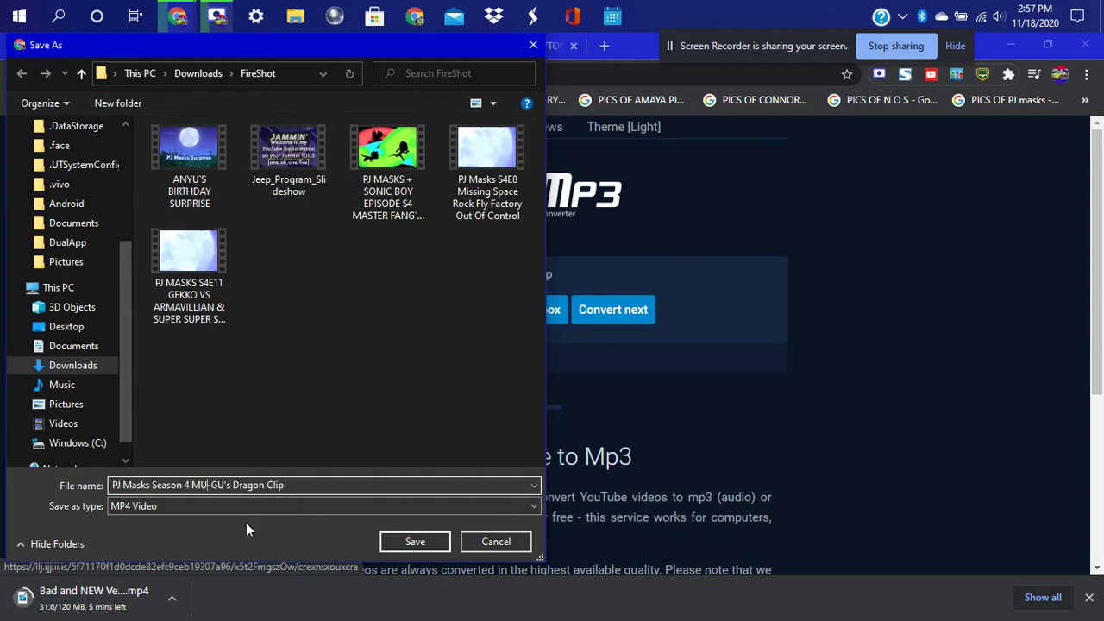
{"action": "type", "text": "KI"}
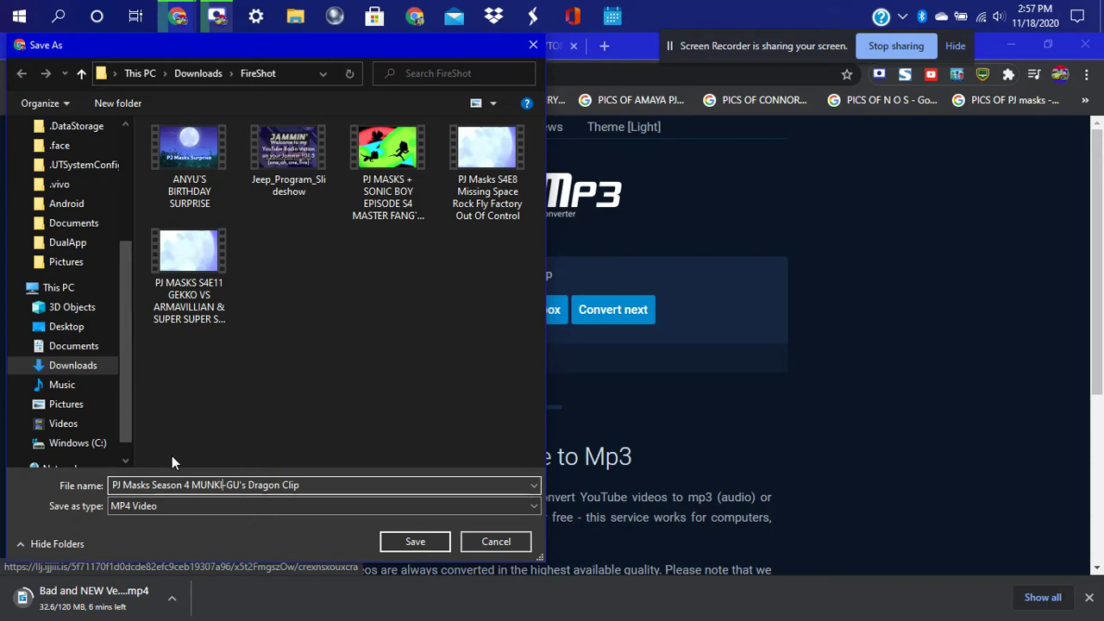
Shorten "Season 4" to "S4" in the download's file name
{"action": "left_click", "coordinate": [181, 484]}
{"action": "key", "text": "BackSpace"}
{"action": "key", "text": "BackSpace"}
{"action": "key", "text": "BackSpace"}
{"action": "key", "text": "BackSpace"}
{"action": "key", "text": "BackSpace"}
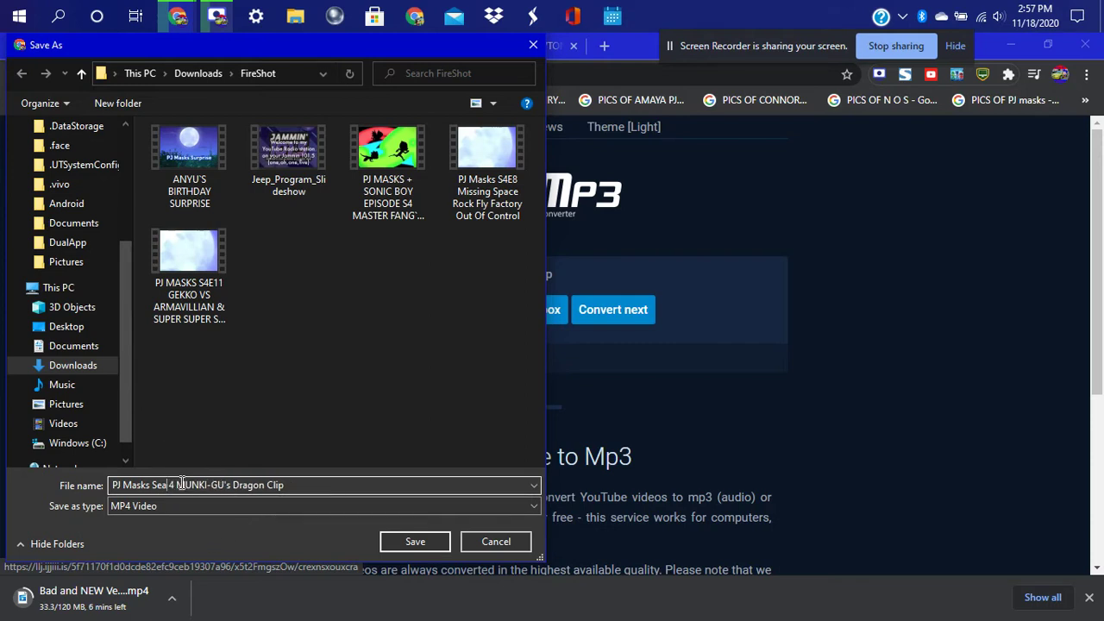
{"action": "key", "text": "Delete"}
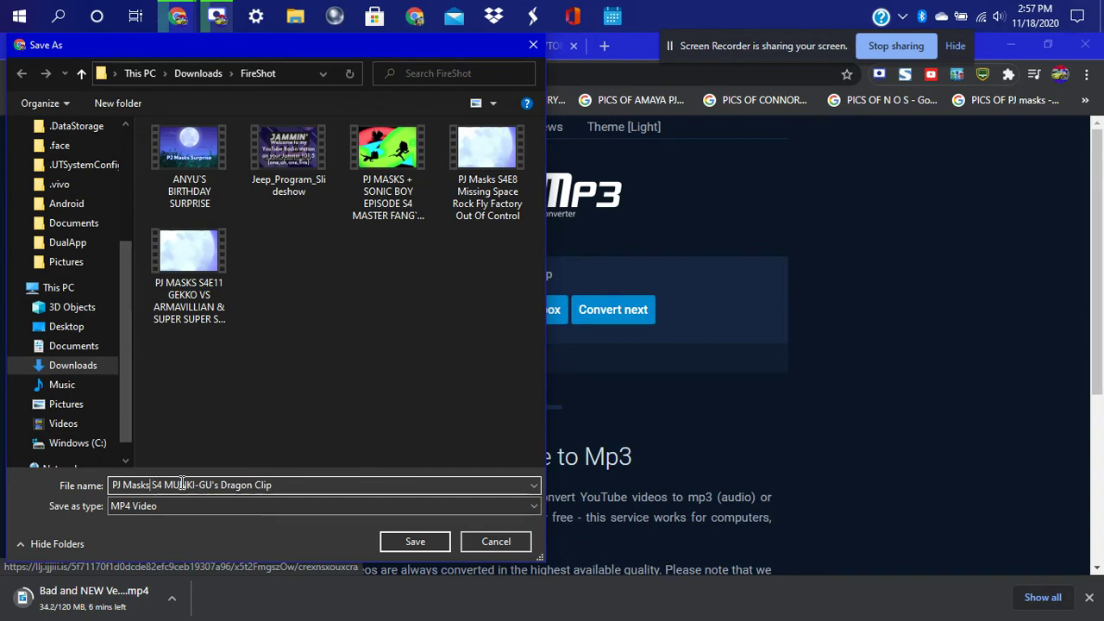
Rewrite "Masks" in capitals as "MASKS" in the download's file name
{"action": "key", "text": "Left"}
{"action": "key", "text": "Left"}
{"action": "key", "text": "BackSpace"}
{"action": "key", "text": "BackSpace"}
{"action": "key", "text": "BackSpace"}
{"action": "key", "text": "BackSpace"}
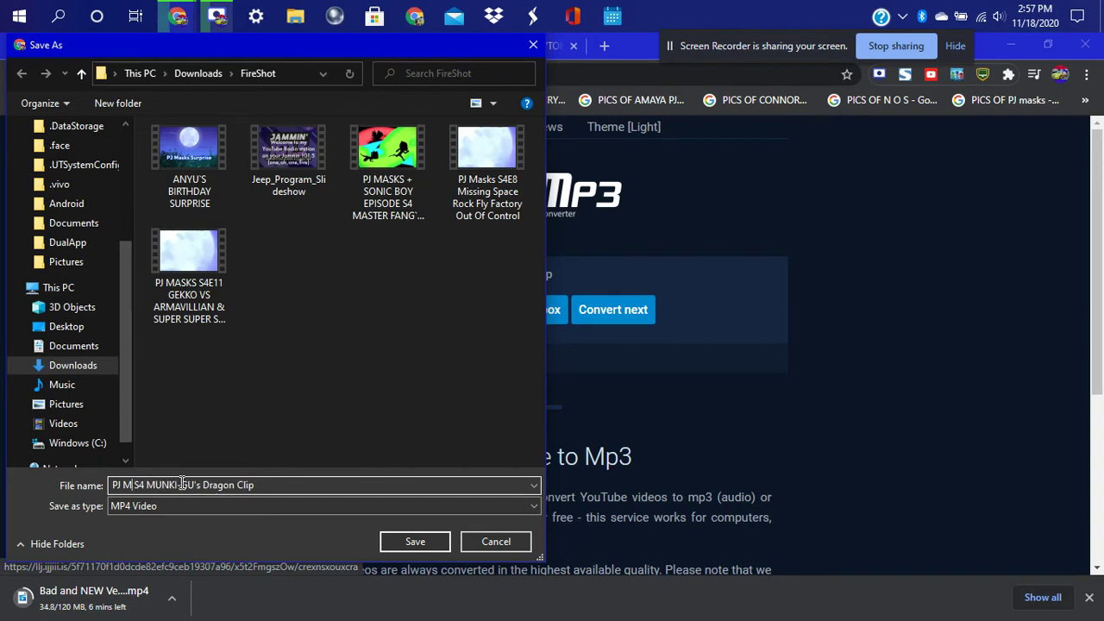
{"action": "type", "text": "AKS"}
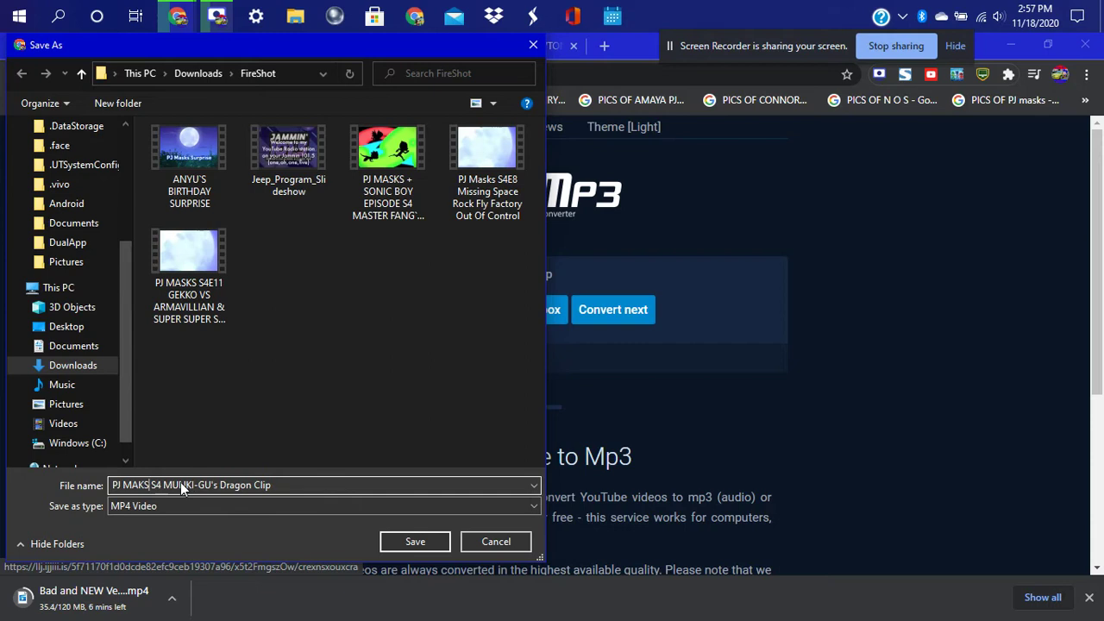
{"action": "key", "text": "BackSpace"}
{"action": "key", "text": "BackSpace"}
{"action": "type", "text": "SKS"}
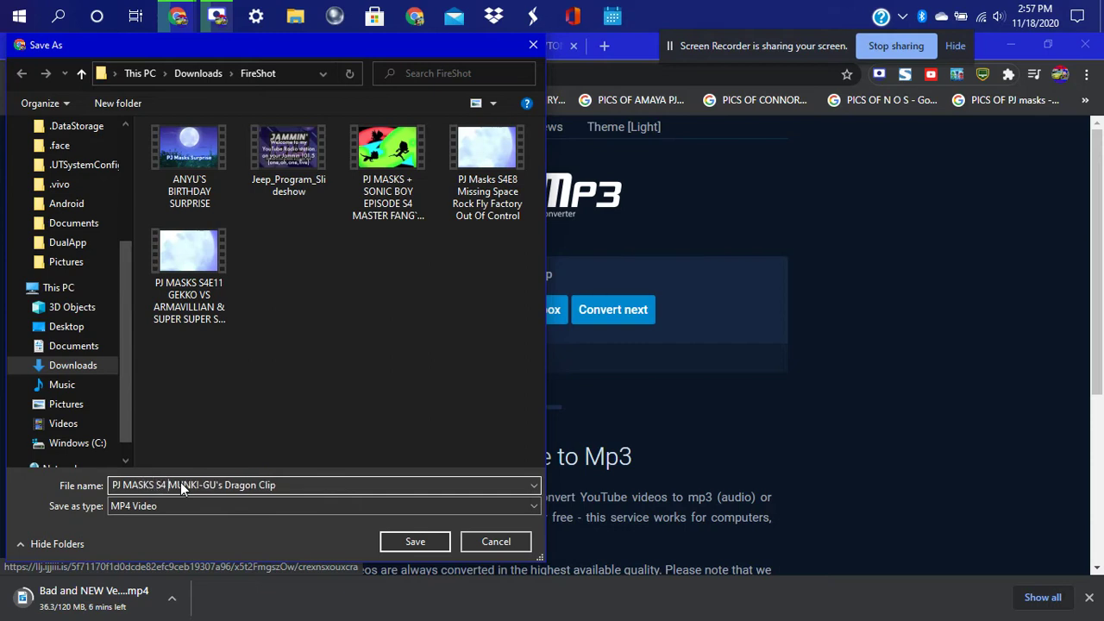
Capitalize the end of the file name as "DRAGON CLIP" and save the MP4 in the FireShot folder
{"action": "key", "text": "Right"}
{"action": "key", "text": "Right"}
{"action": "key", "text": "Right"}
{"action": "key", "text": "Right"}
{"action": "key", "text": "Delete"}
{"action": "key", "text": "Delete"}
{"action": "key", "text": "BackSpace"}
{"action": "key", "text": "BackSpace"}
{"action": "key", "text": "BackSpace"}
{"action": "type", "text": "RAGON"}
{"action": "key", "text": "Right"}
{"action": "key", "text": "Right"}
{"action": "key", "text": "Right"}
{"action": "key", "text": "Right"}
{"action": "key", "text": "Right"}
{"action": "key", "text": "BackSpace"}
{"action": "key", "text": "BackSpace"}
{"action": "key", "text": "BackSpace"}
{"action": "type", "text": "LIP"}
{"action": "key", "text": "Return"}
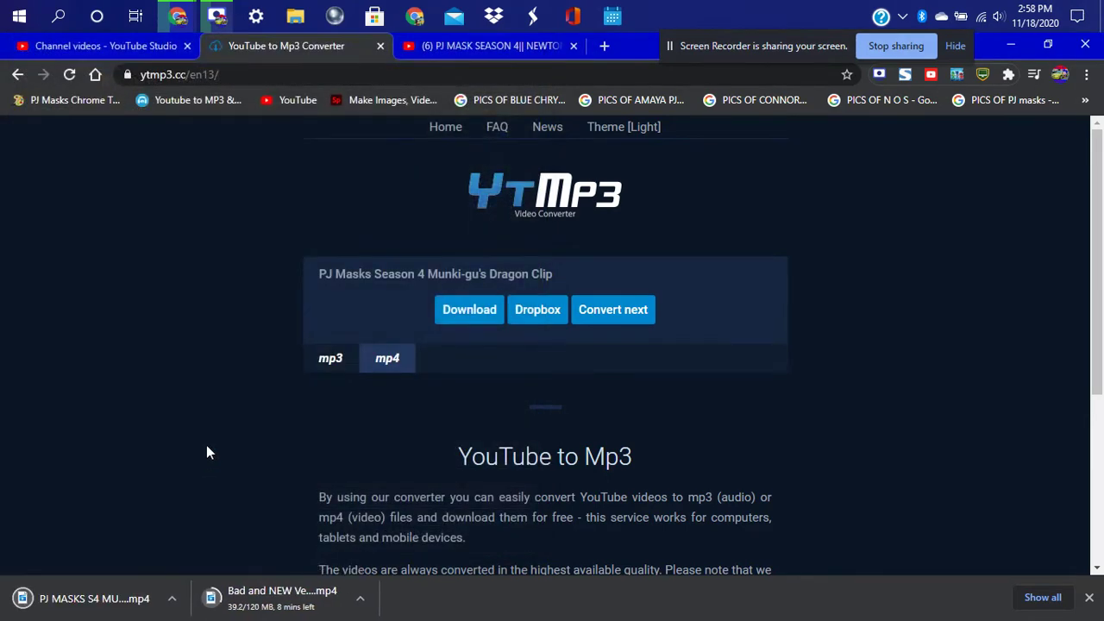
Reset the converter for another video, and upload the downloaded PJ MASKS S4 clip in YouTube Studio
{"action": "left_click", "coordinate": [601, 314]}
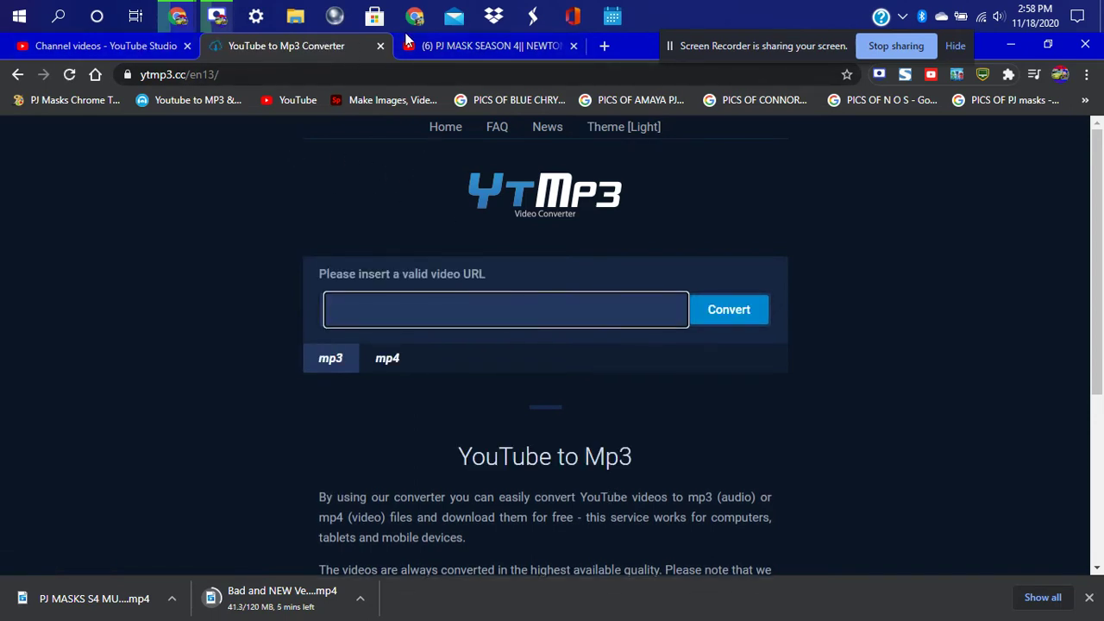
{"action": "left_click", "coordinate": [129, 43]}
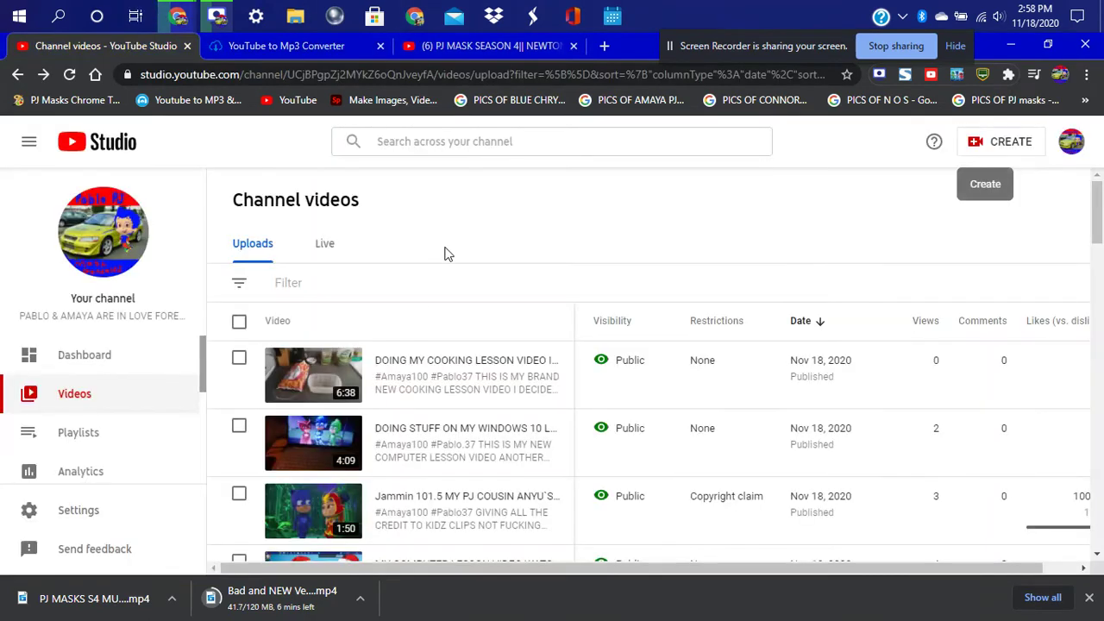
{"action": "left_click", "coordinate": [1006, 145]}
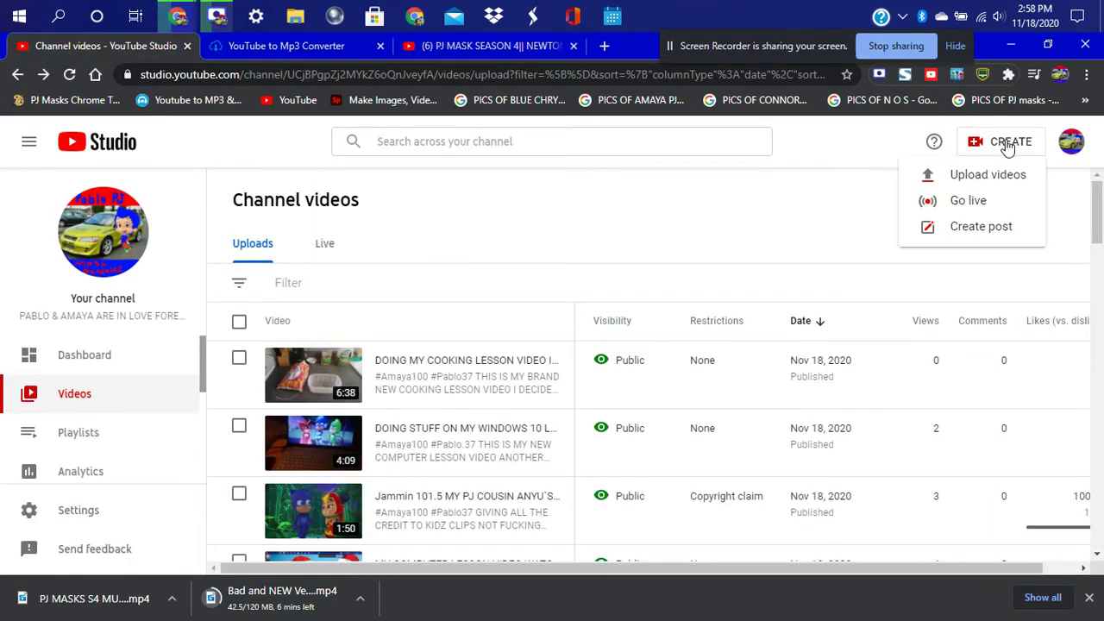
{"action": "left_click", "coordinate": [979, 175]}
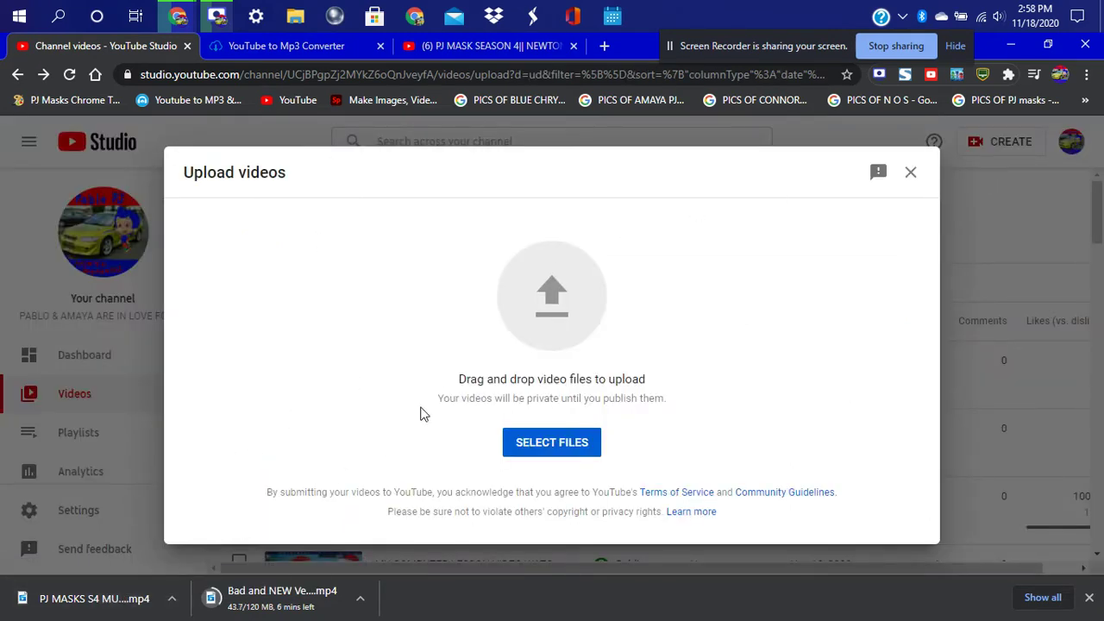
{"action": "left_click_drag", "start_coordinate": [88, 595], "coordinate": [549, 304]}
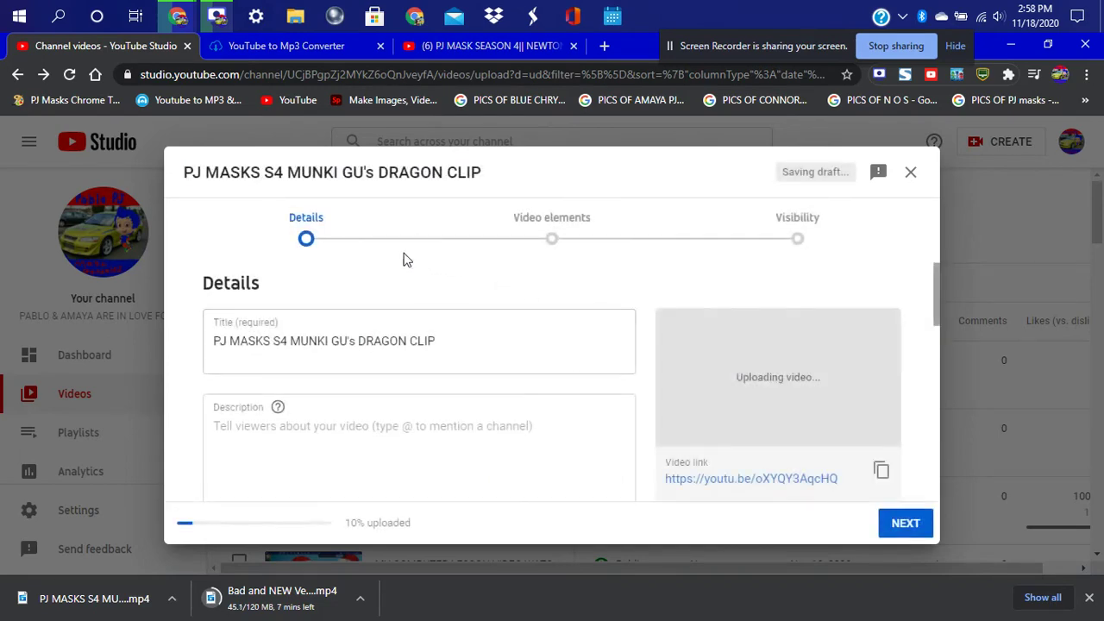
Replace the space in "MUNKI GU's" with a hyphen in the uploaded video's title
{"action": "scroll", "coordinate": [443, 344], "scroll_direction": "down", "scroll_amount": 1}
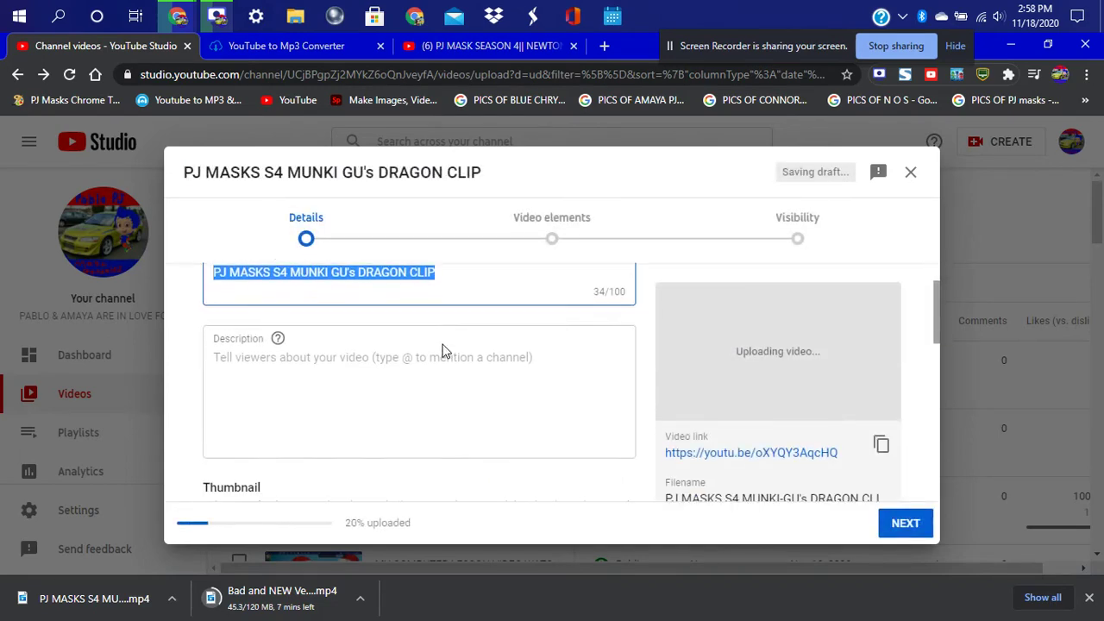
{"action": "left_click", "coordinate": [331, 274]}
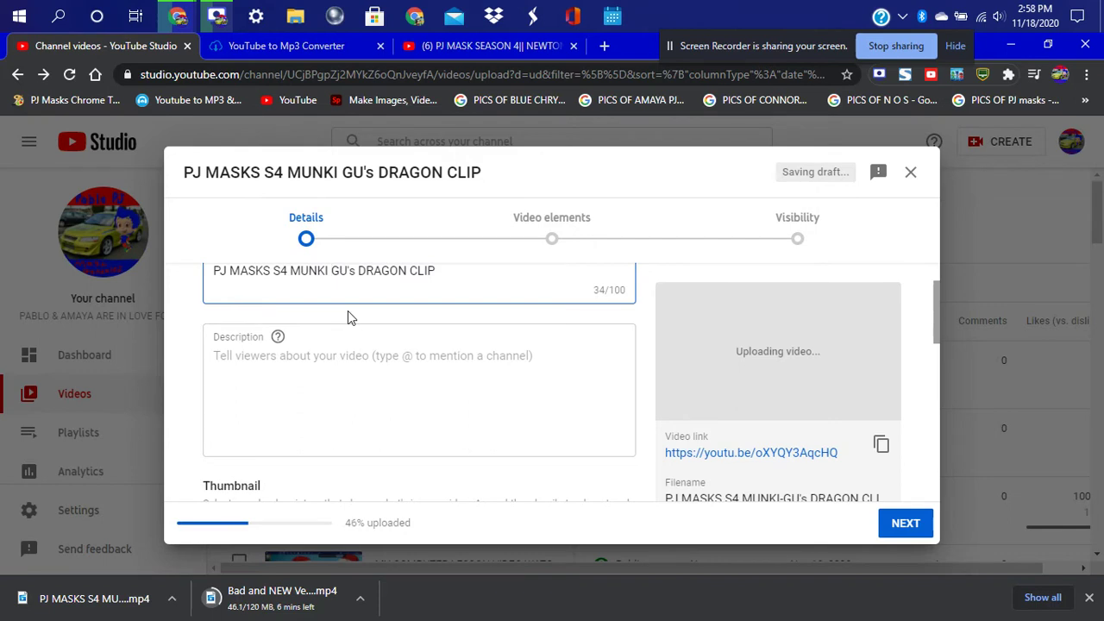
{"action": "key", "text": "BackSpace"}
{"action": "type", "text": "-"}
{"action": "scroll", "coordinate": [348, 318], "scroll_direction": "up", "scroll_amount": 1}
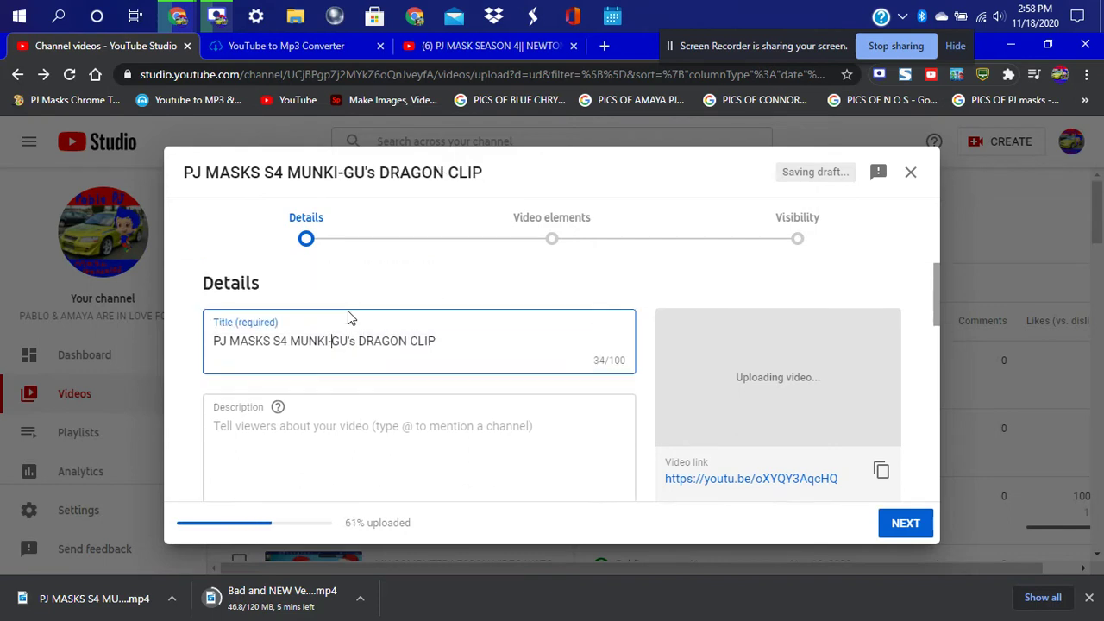
Insert "+ SONIC BOY" after "PJ MASKS" in the video title
{"action": "left_click", "coordinate": [272, 341]}
{"action": "type", "text": "+ SO"}
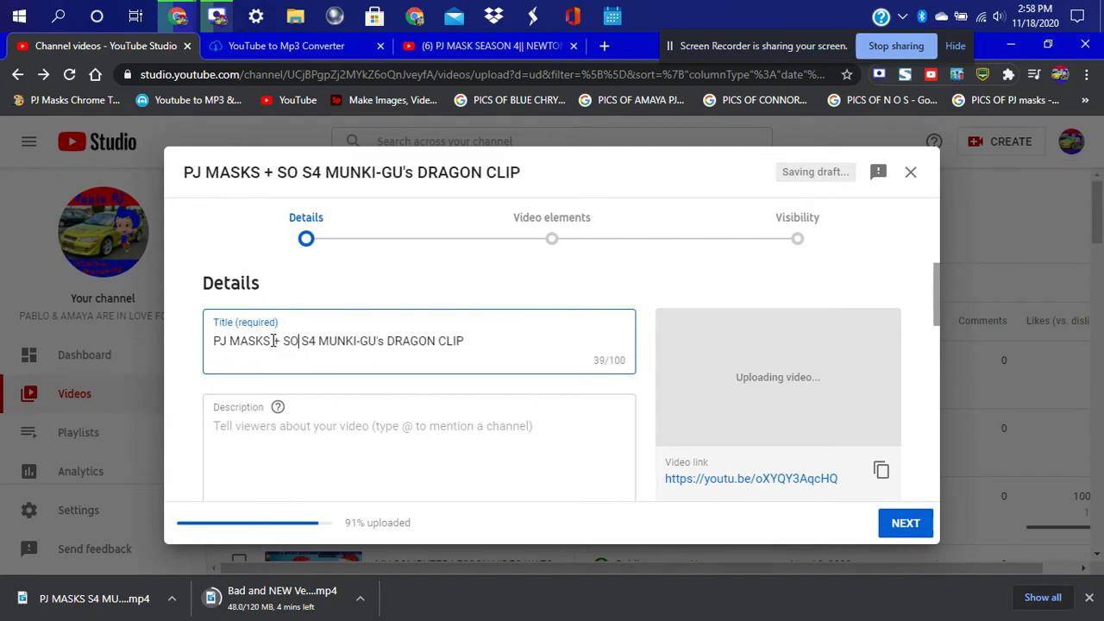
{"action": "type", "text": "NIC BOY"}
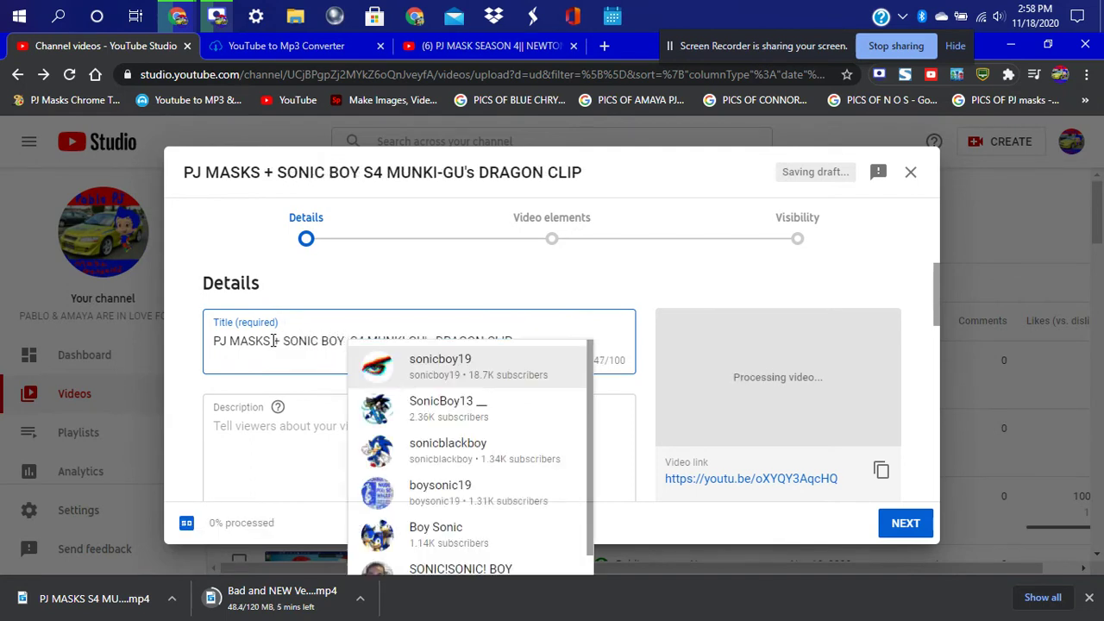
{"action": "key", "text": "BackSpace"}
Append "SHORT MINI-CLIP" to the end of the video title
{"action": "key", "text": "Right"}
{"action": "key", "text": "Right"}
{"action": "key", "text": "Right"}
{"action": "key", "text": "Right"}
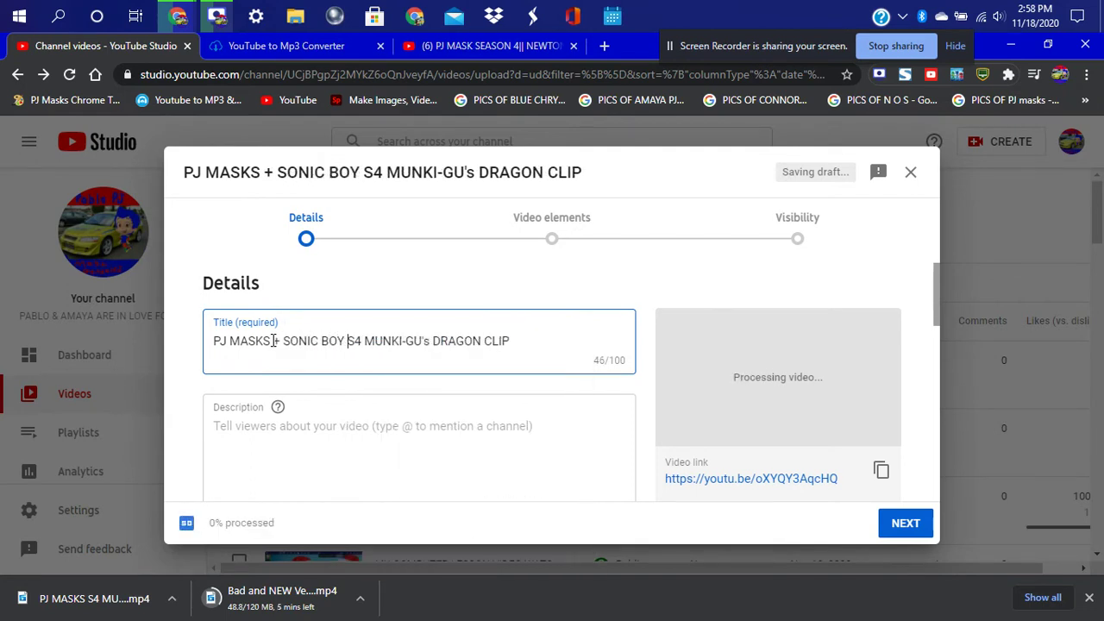
{"action": "key", "text": "Right"}
{"action": "key", "text": "Right"}
{"action": "key", "text": "Right"}
{"action": "key", "text": "Right"}
{"action": "key", "text": "Right"}
{"action": "key", "text": "Right"}
{"action": "key", "text": "Right"}
{"action": "key", "text": "Right"}
{"action": "key", "text": "Right"}
{"action": "key", "text": "Right"}
{"action": "key", "text": "Right"}
{"action": "key", "text": "Right"}
{"action": "key", "text": "Right"}
{"action": "key", "text": "Right"}
{"action": "type", "text": "SHORT MINI"}
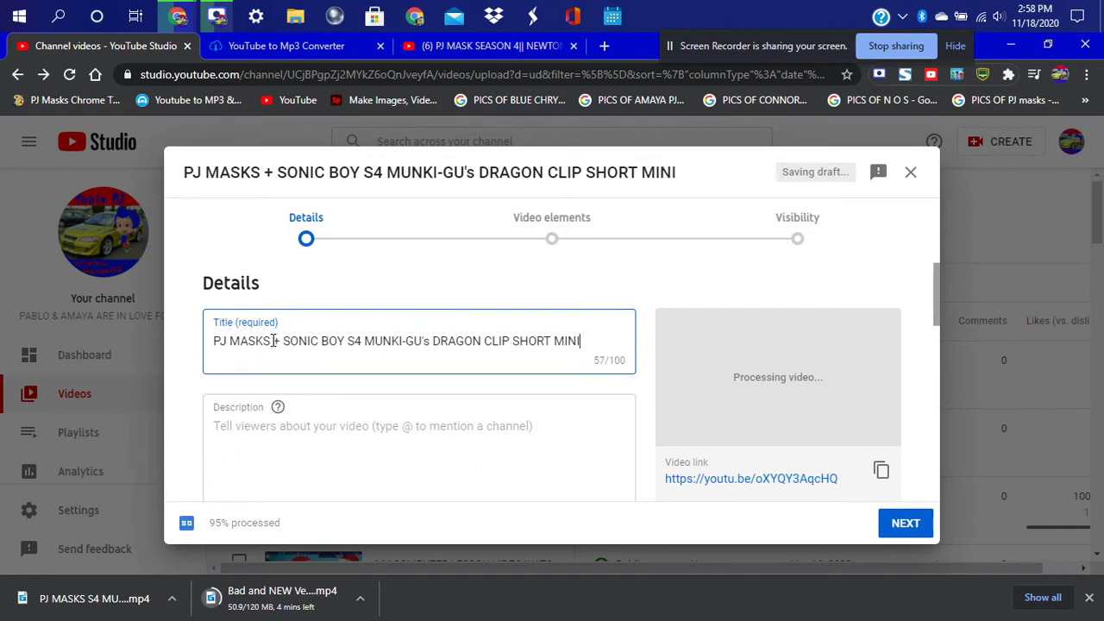
{"action": "type", "text": "-"}
{"action": "type", "text": "CLIP"}
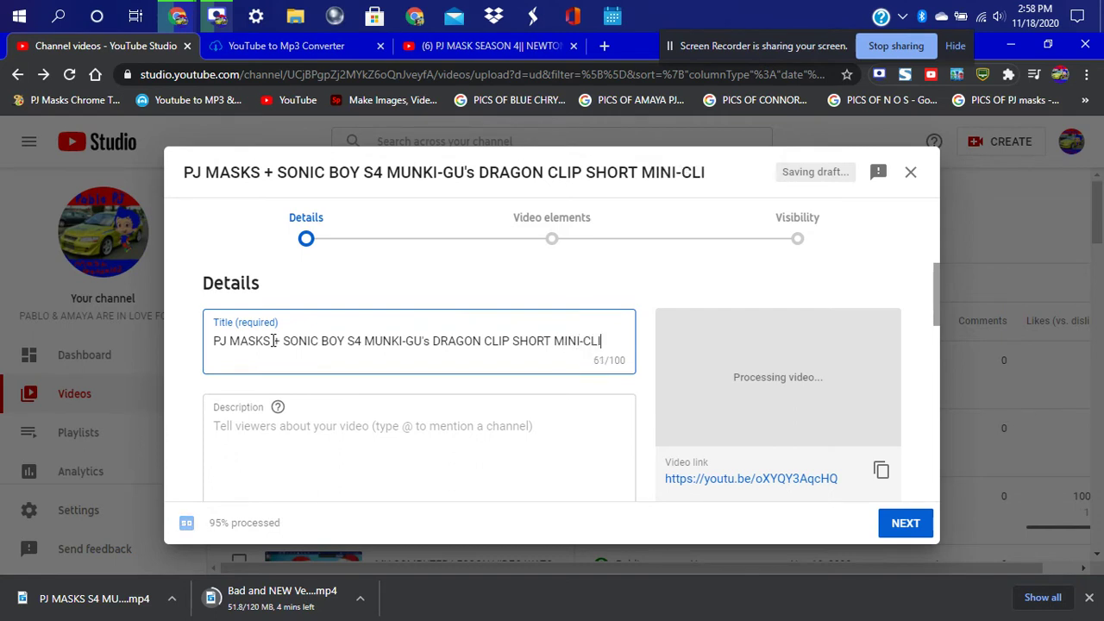
Begin the video description with the hashtag #Amaya100 followed by the channel owner's name hashtag
{"action": "key", "text": "Tab"}
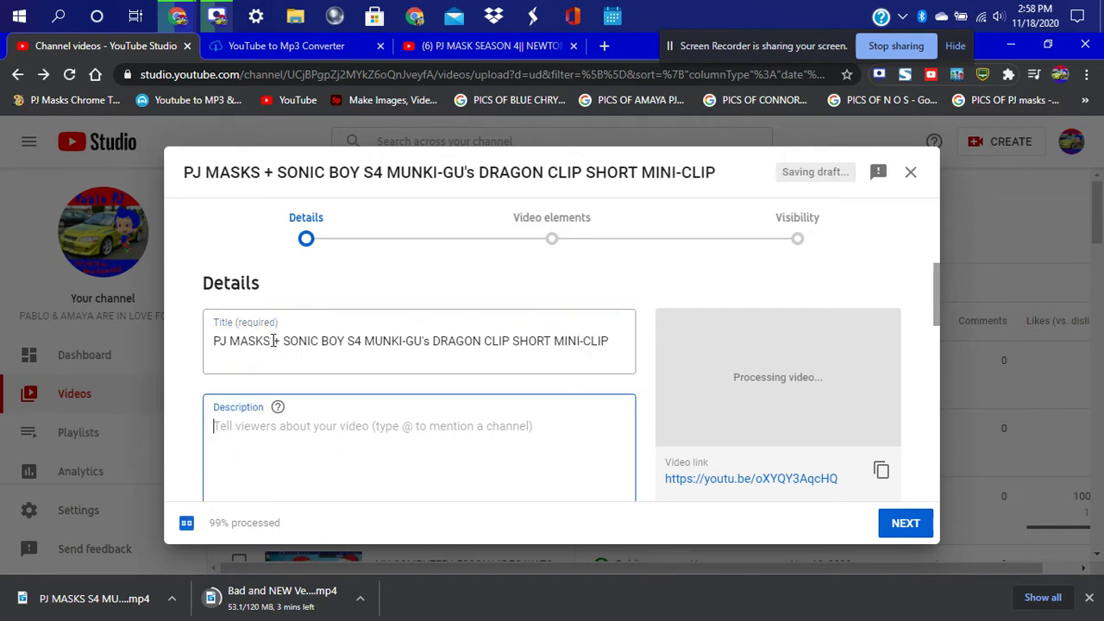
{"action": "type", "text": "#Ama"}
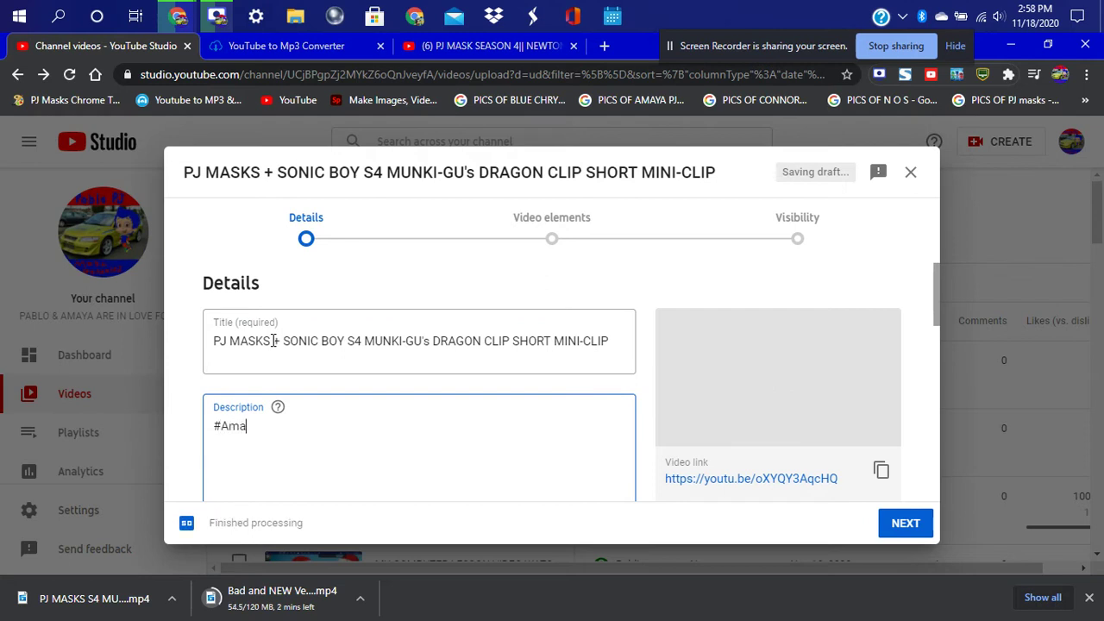
{"action": "type", "text": "ua"}
{"action": "key", "text": "BackSpace"}
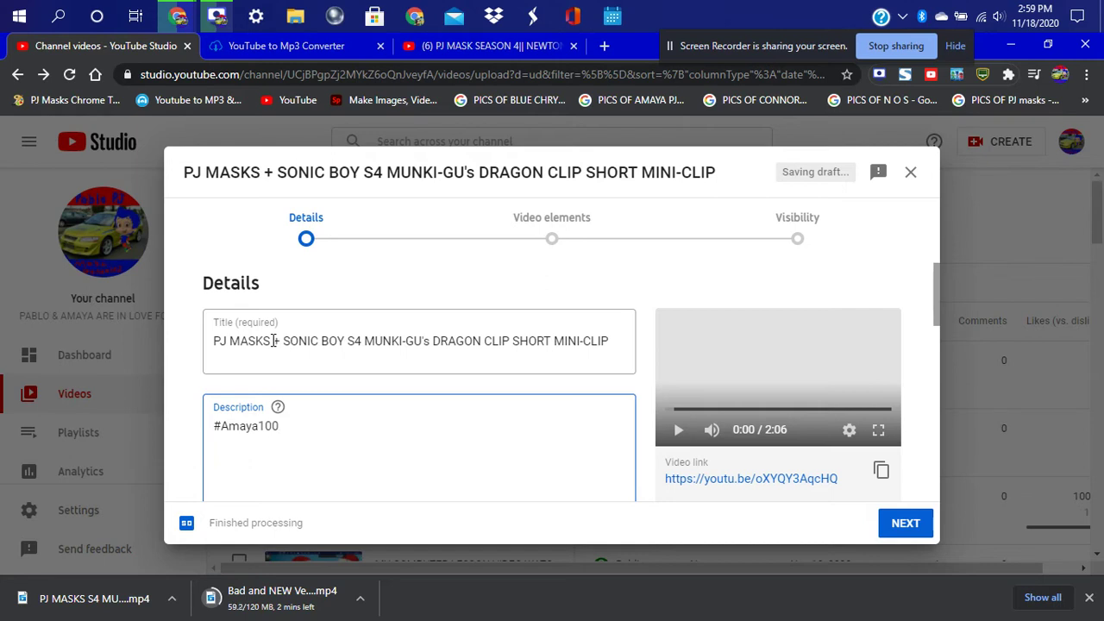
{"action": "type", "text": "Pablo37"}
Start a new description paragraph with "I GIVE ALL THE CREDIT AGAIN TO KIDZ CLIPS I AM A TRUE PJ MASKS HERO FAN"
{"action": "key", "text": "Return"}
{"action": "key", "text": "Return"}
{"action": "scroll", "coordinate": [272, 343], "scroll_direction": "down", "scroll_amount": 1}
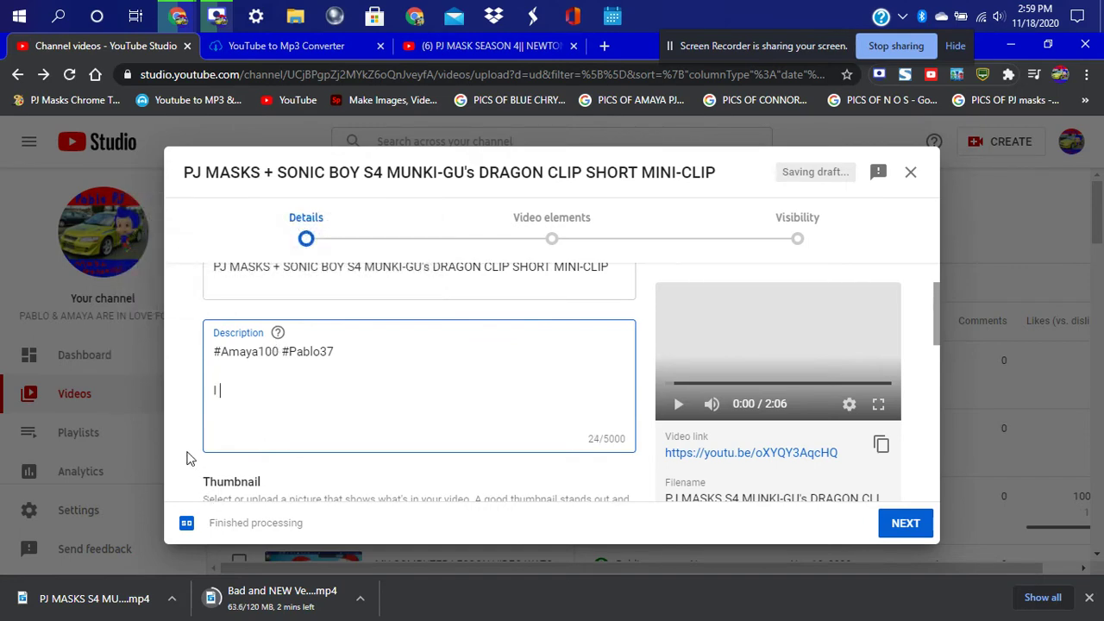
{"action": "type", "text": "I GG"}
{"action": "type", "text": "VE"}
{"action": "type", "text": " ALL THE CREDIT"}
{"action": "type", "text": " A"}
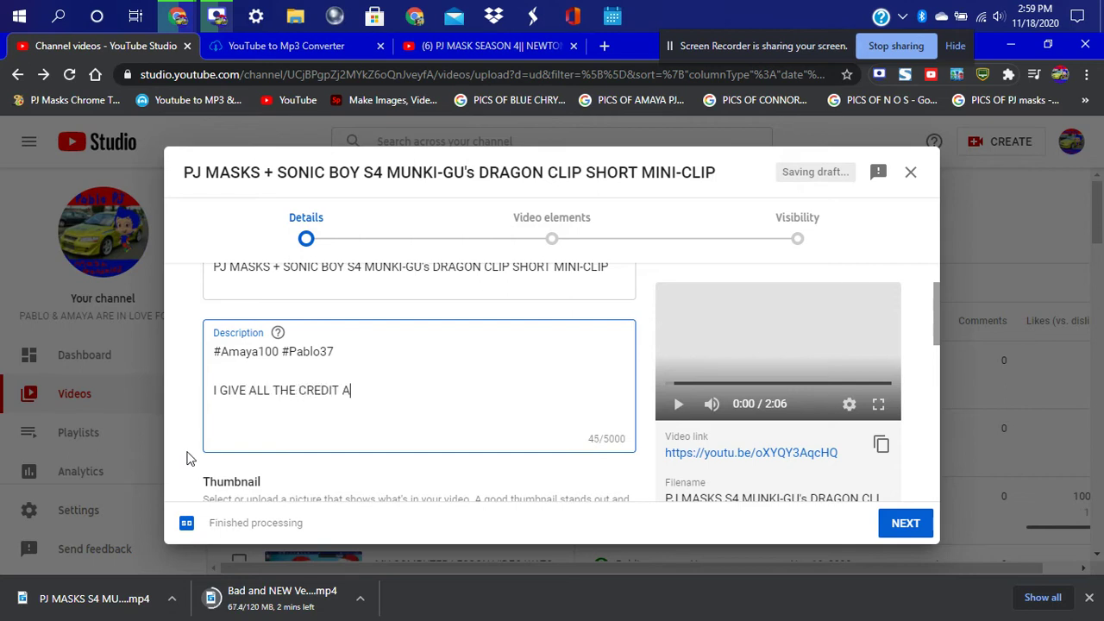
{"action": "type", "text": "GAIN TO KI"}
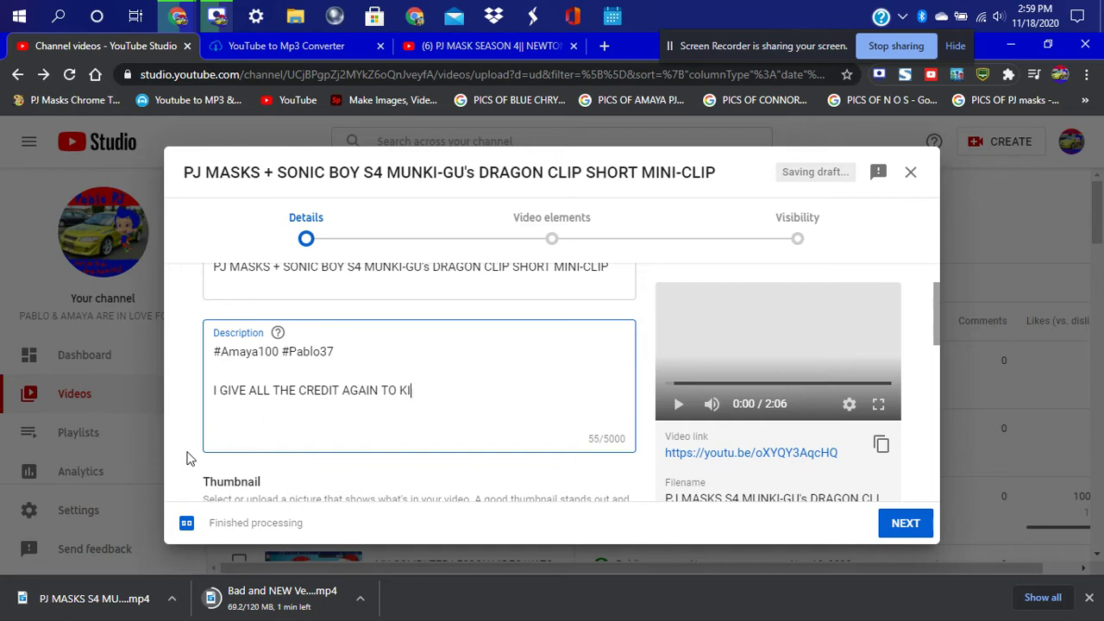
{"action": "type", "text": "DZ CLIPS I AM "}
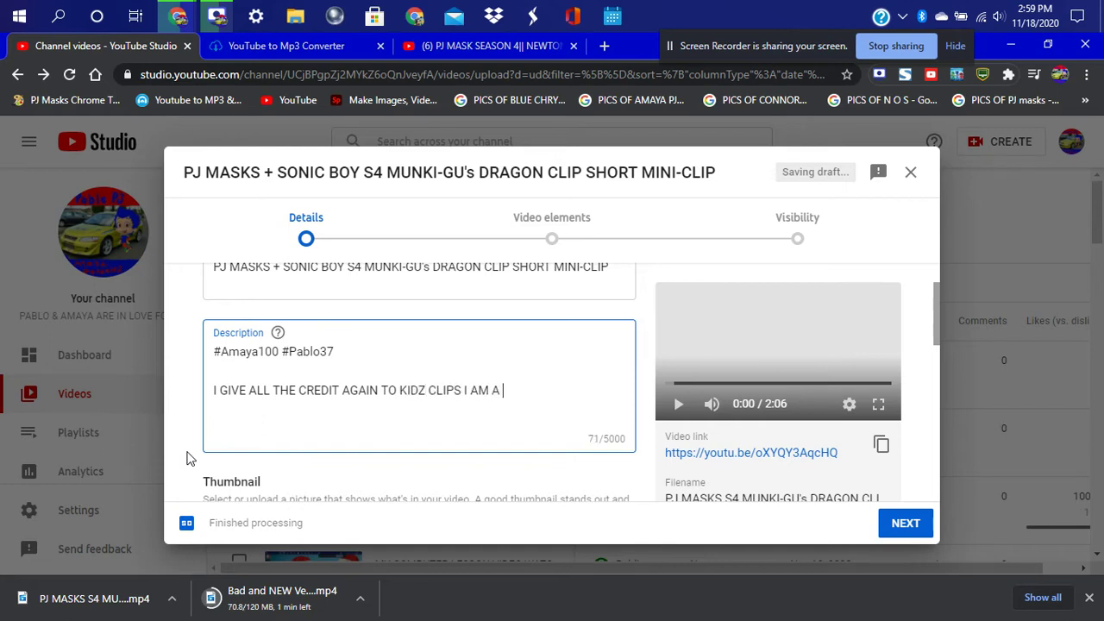
{"action": "type", "text": "A TRUE PJ MA"}
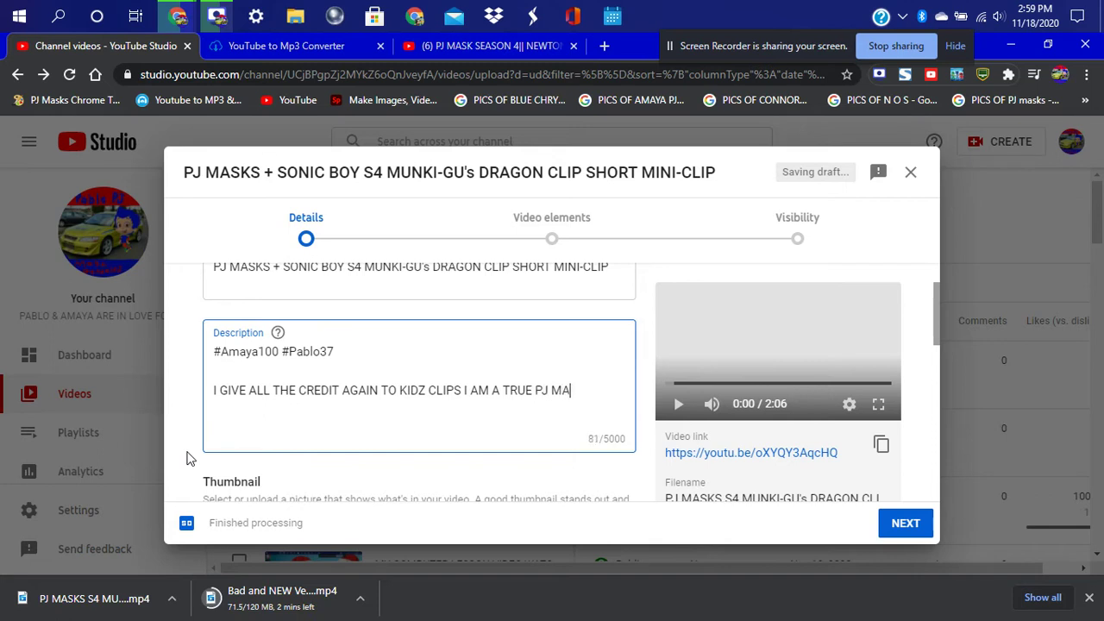
{"action": "type", "text": "SKS HERO FAN I AM"}
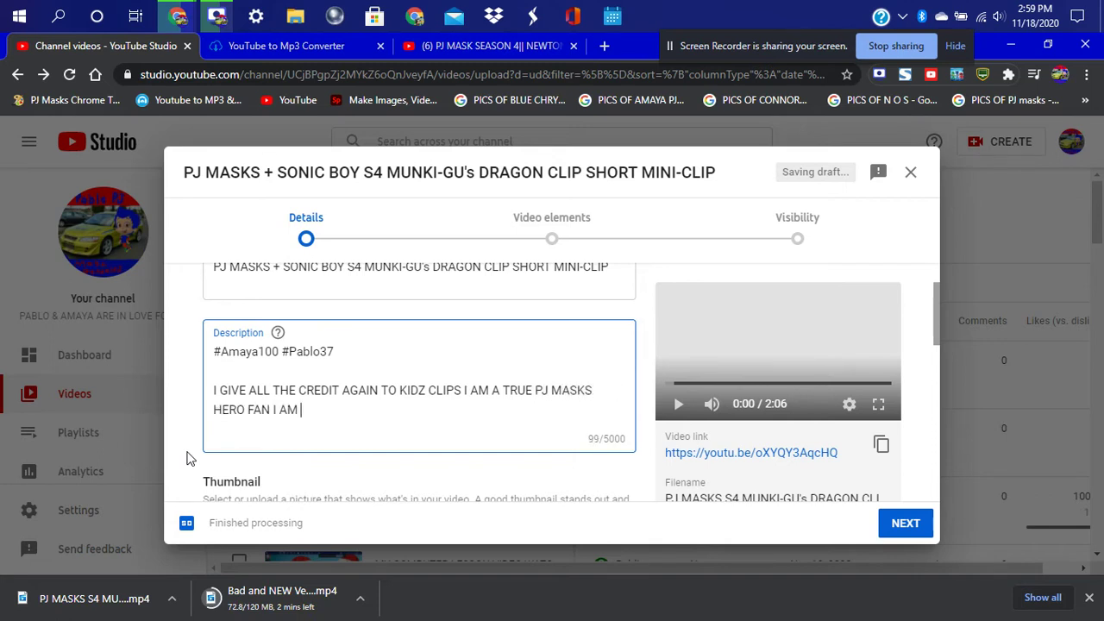
Continue the credit paragraph with "I AM A PJ MASK I AM HAPPY TO BE A PART OF THE PJ MASKS TEAM"
{"action": "type", "text": " A PJ MASK I AM"}
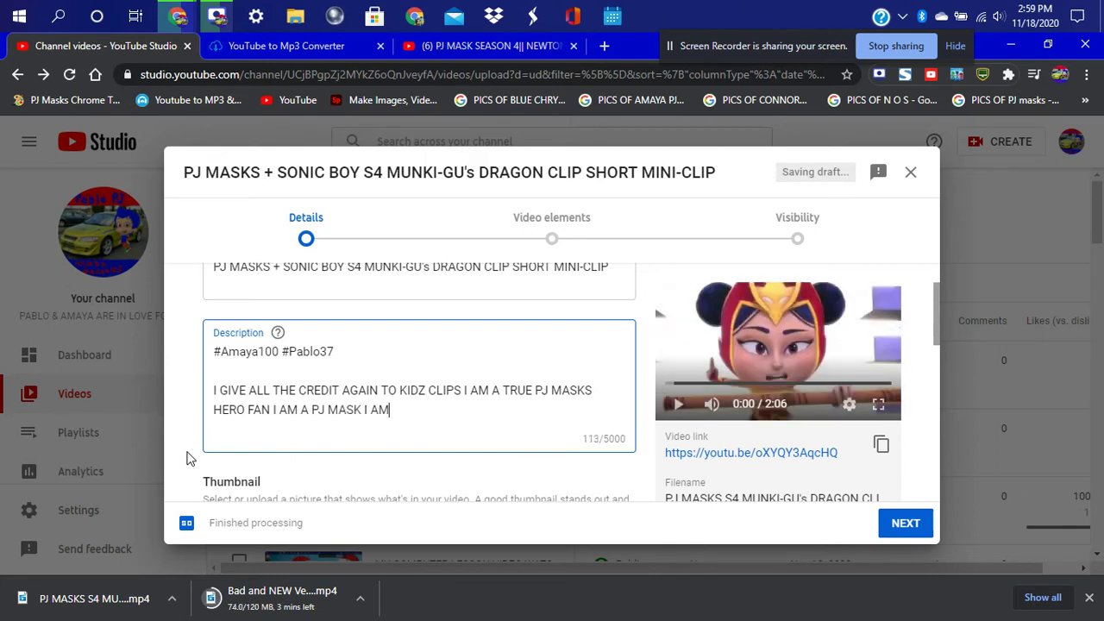
{"action": "type", "text": " HAPPY TO BE A PART OF"}
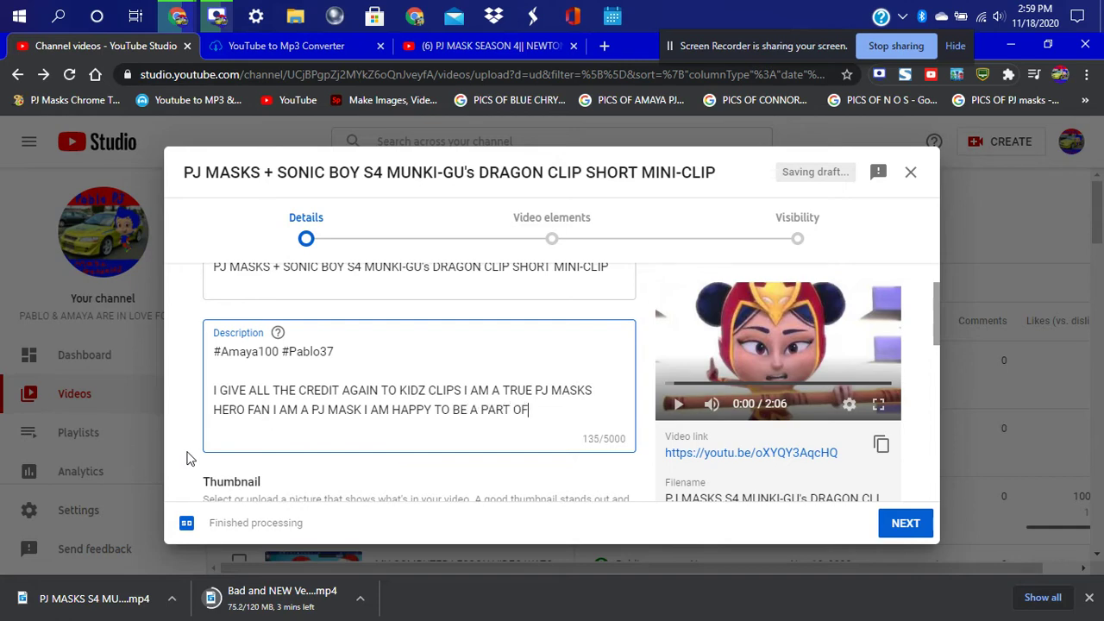
{"action": "type", "text": " THE PK"}
{"action": "type", "text": " MASKS TE"}
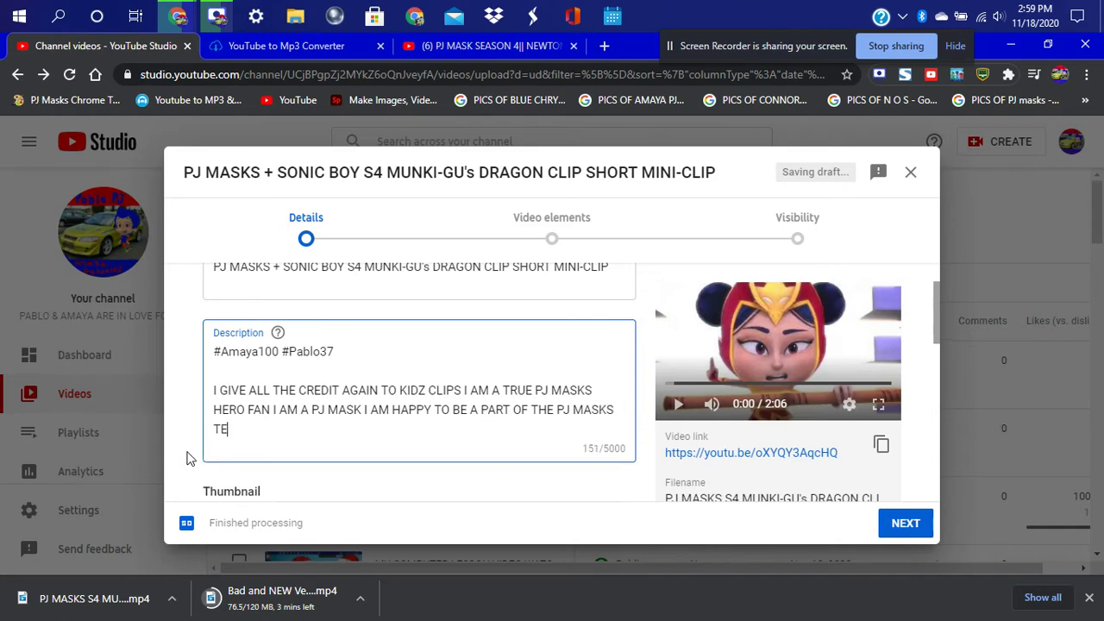
End the credit paragraph with "ITS AN HONOR TO BE ON THE TEAM WHOO-HOO"
{"action": "type", "text": "AM ITS AN HO"}
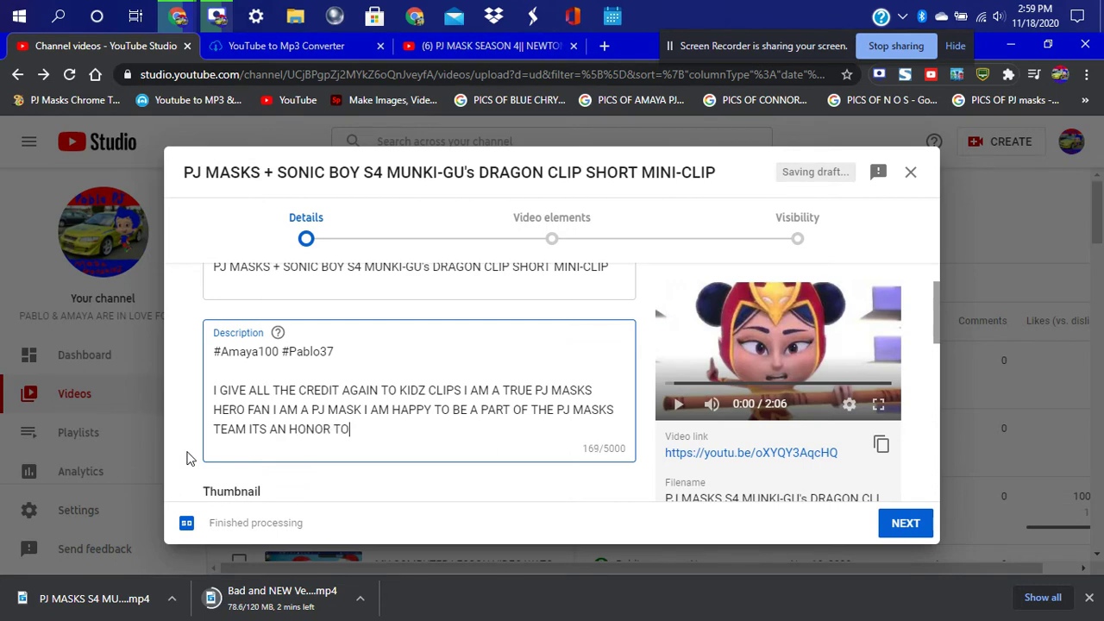
{"action": "type", "text": "NOR R BE ON THE TEAM WHOO"}
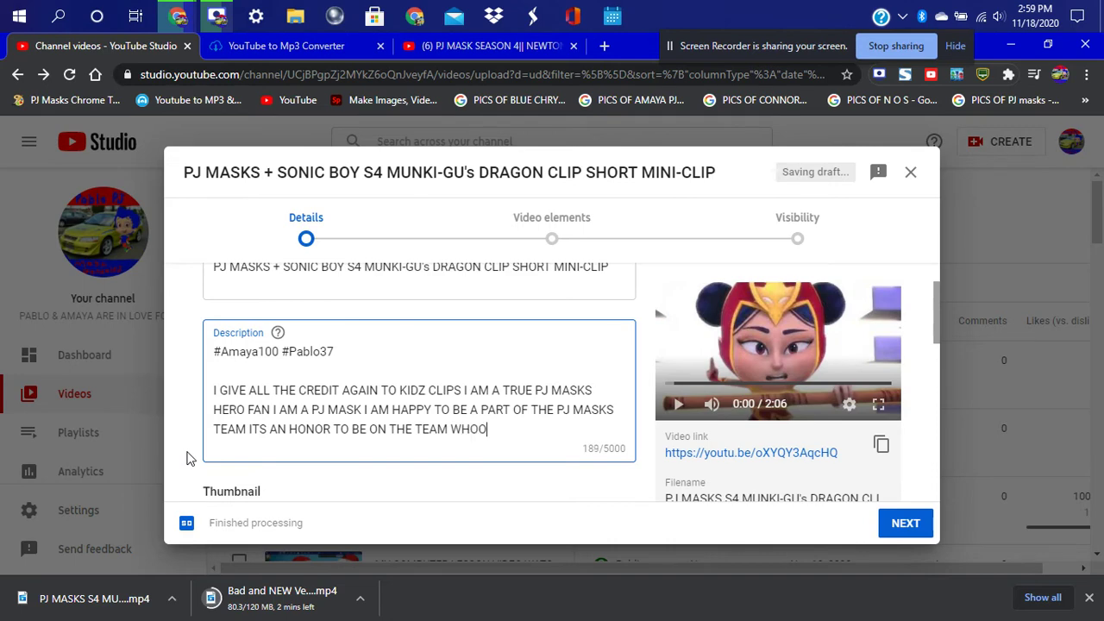
{"action": "type", "text": "-HOO"}
Add a new description paragraph reading "NO REUPLOADING UNLESS YOU GIVE THE FULL CREDIT TO THE VIDEO OWNERS LIKE I DID"
{"action": "key", "text": "Return"}
{"action": "key", "text": "Return"}
{"action": "type", "text": "NO"}
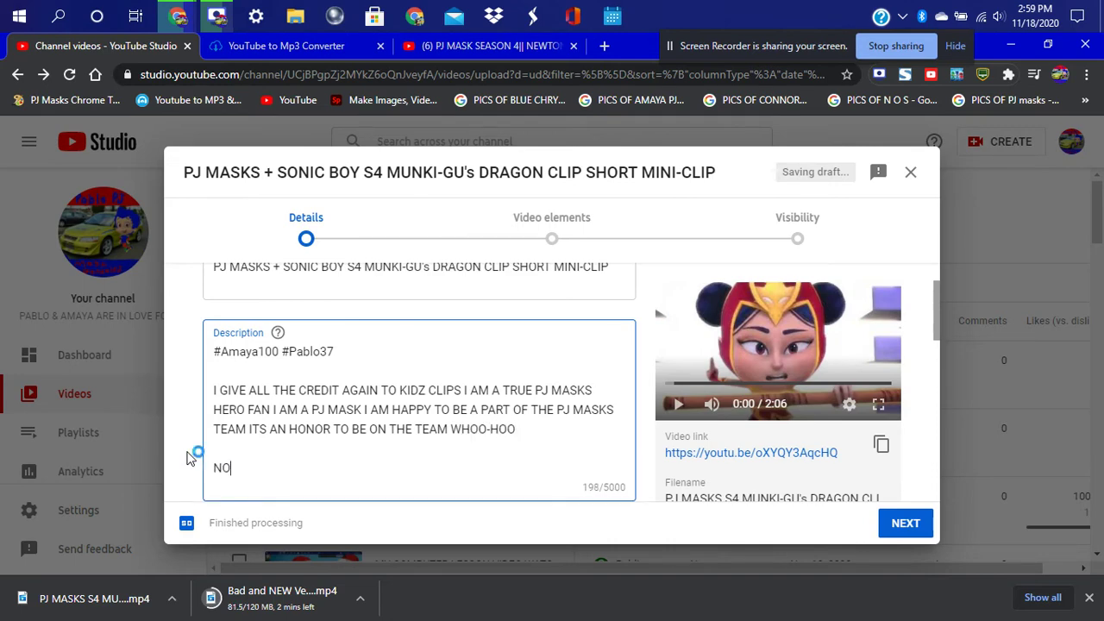
{"action": "type", "text": " REUPLOADING UNLE"}
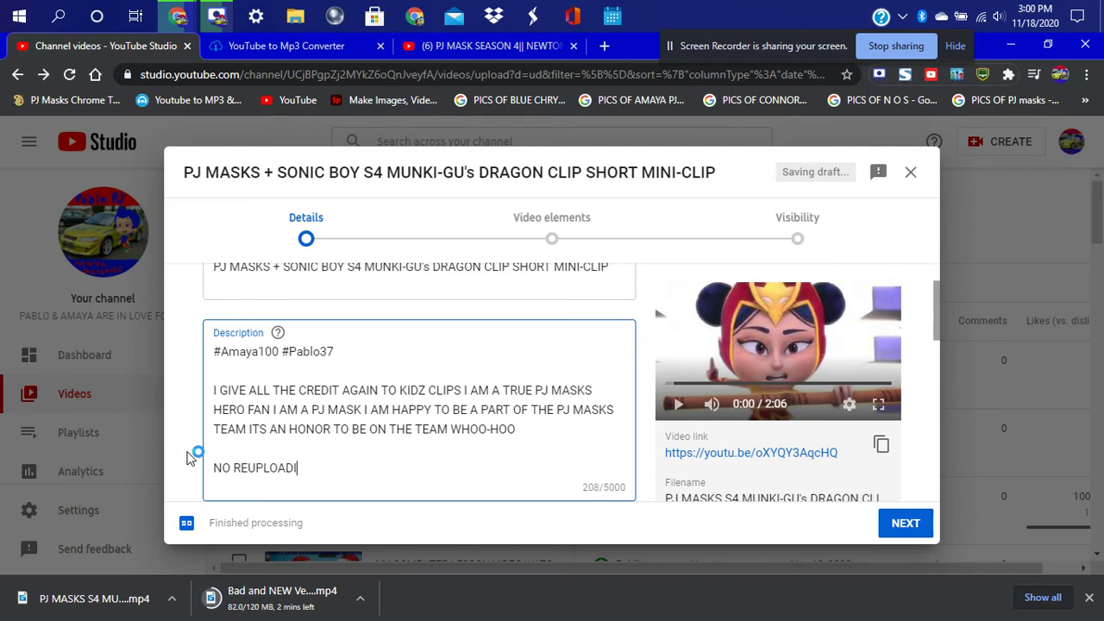
{"action": "type", "text": "YO"}
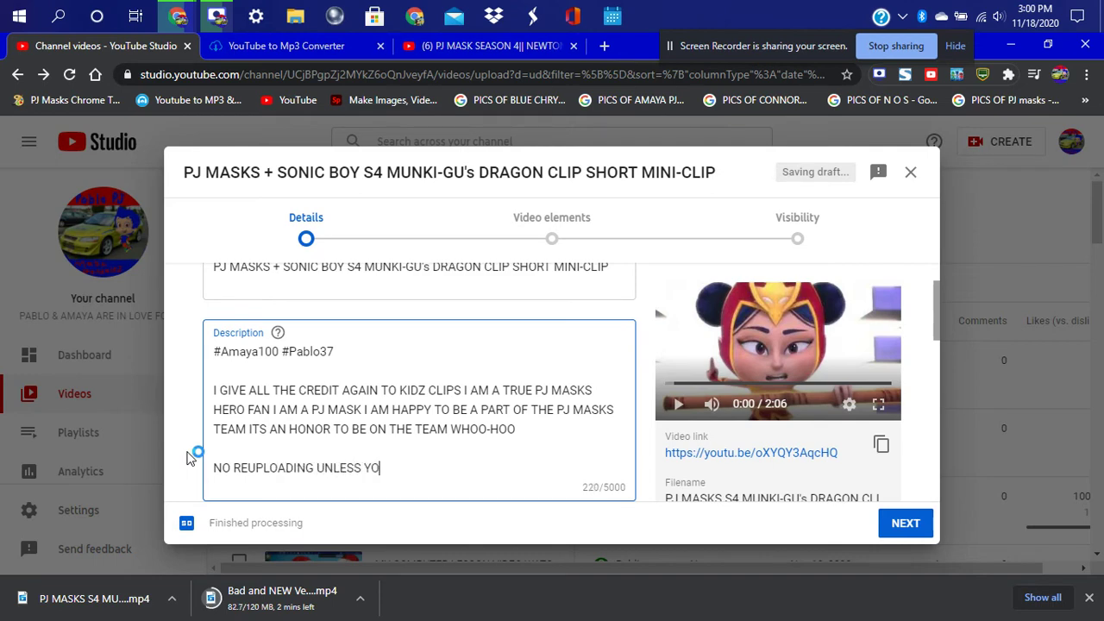
{"action": "type", "text": "U GIVE THE FU"}
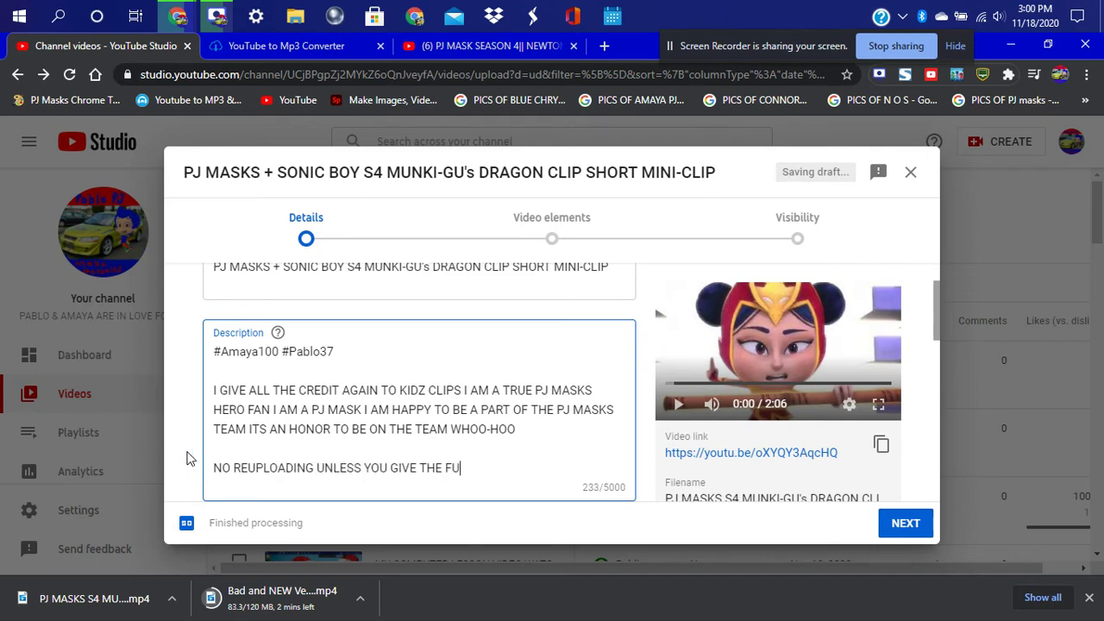
{"action": "type", "text": "LL CREDIT TO THE"}
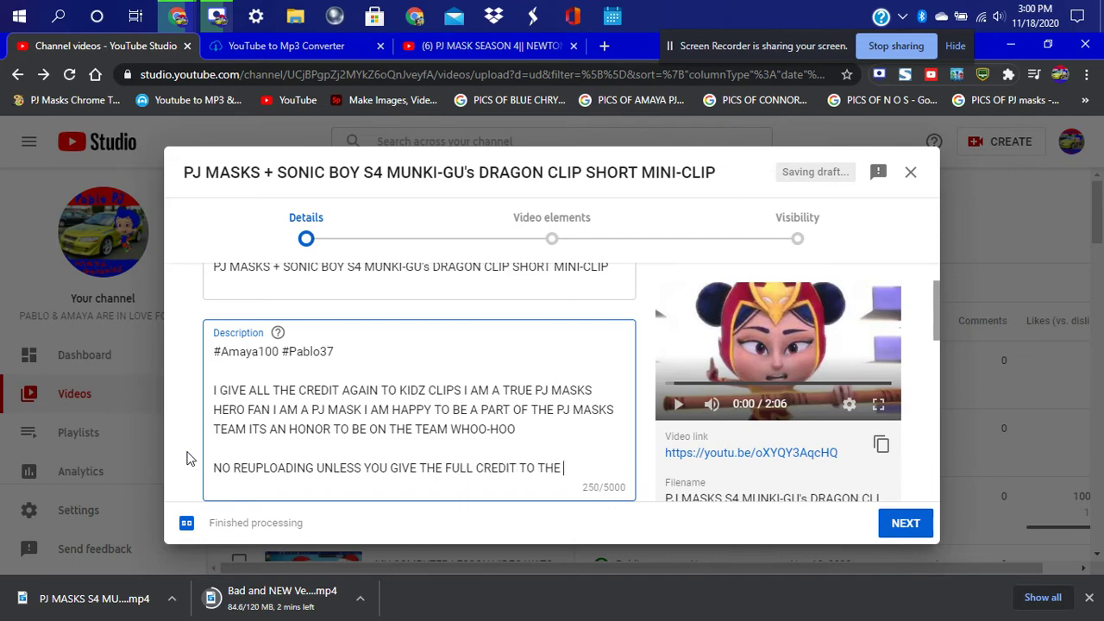
{"action": "type", "text": " VIDEO OWNERS LIKE I DID"}
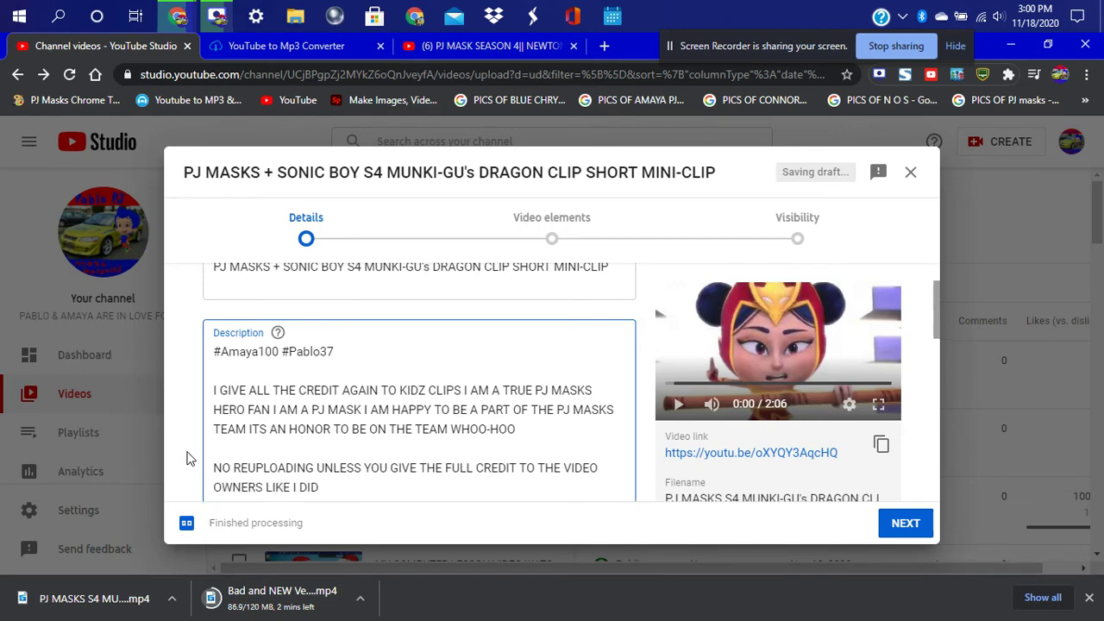
Append "SO OTHER THAN THAT ENJOY THE MINI-CLIP HERE" and a closing paragraph "KEEP UP TO DATE FOR MY LATEST VIDEO UPLOADS."
{"action": "scroll", "coordinate": [187, 458], "scroll_direction": "down", "scroll_amount": 3}
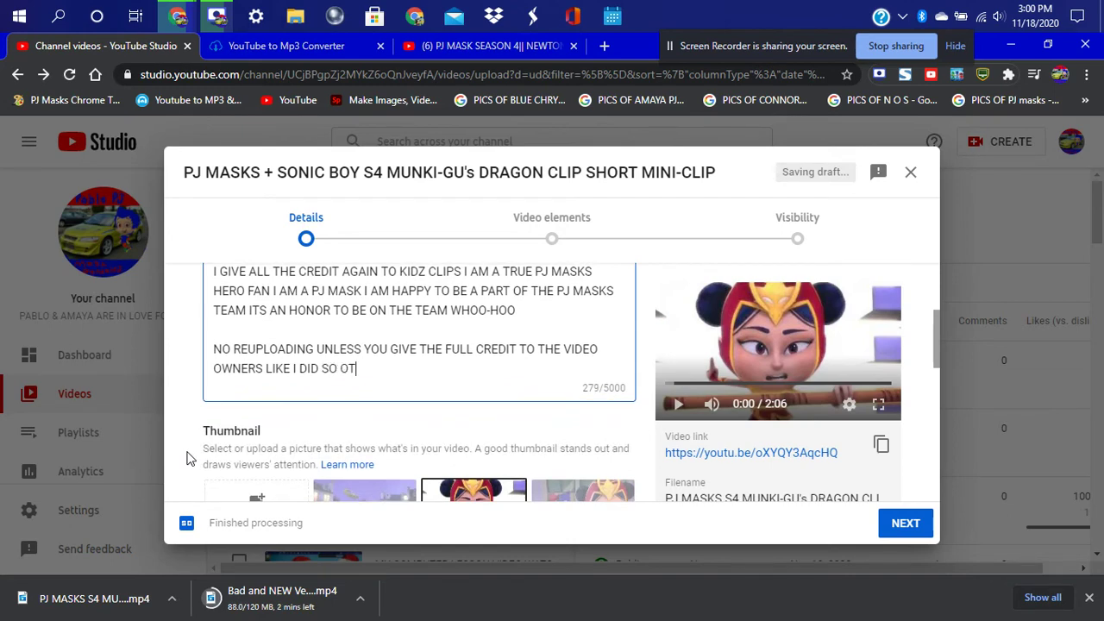
{"action": "type", "text": "HER "}
{"action": "type", "text": "JOY THE MINI-CLIP HERE"}
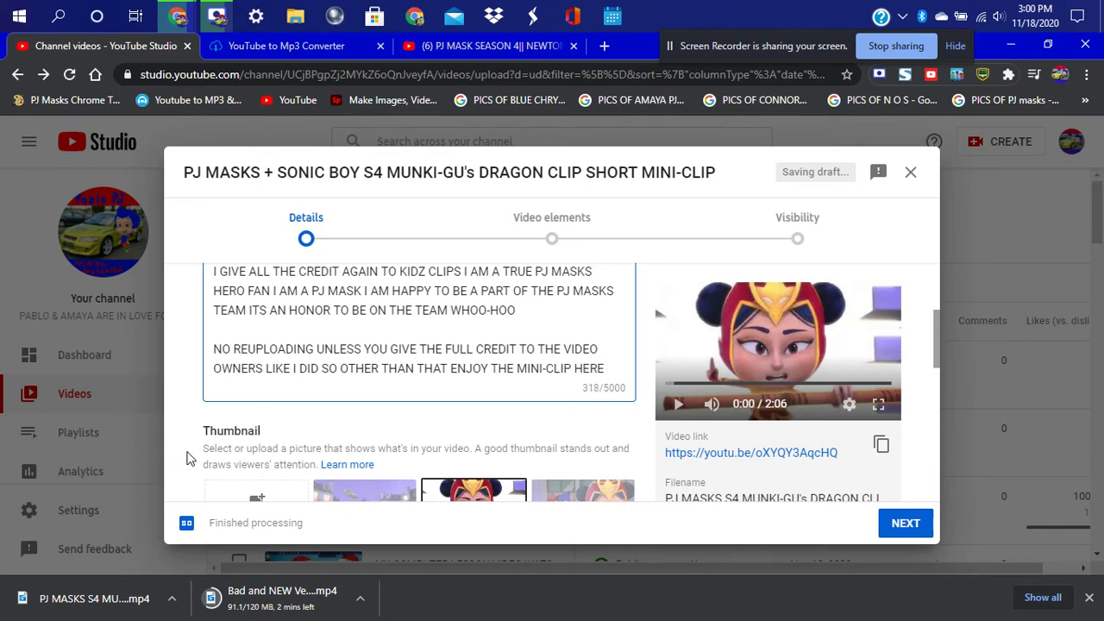
{"action": "key", "text": "Return"}
{"action": "key", "text": "Return"}
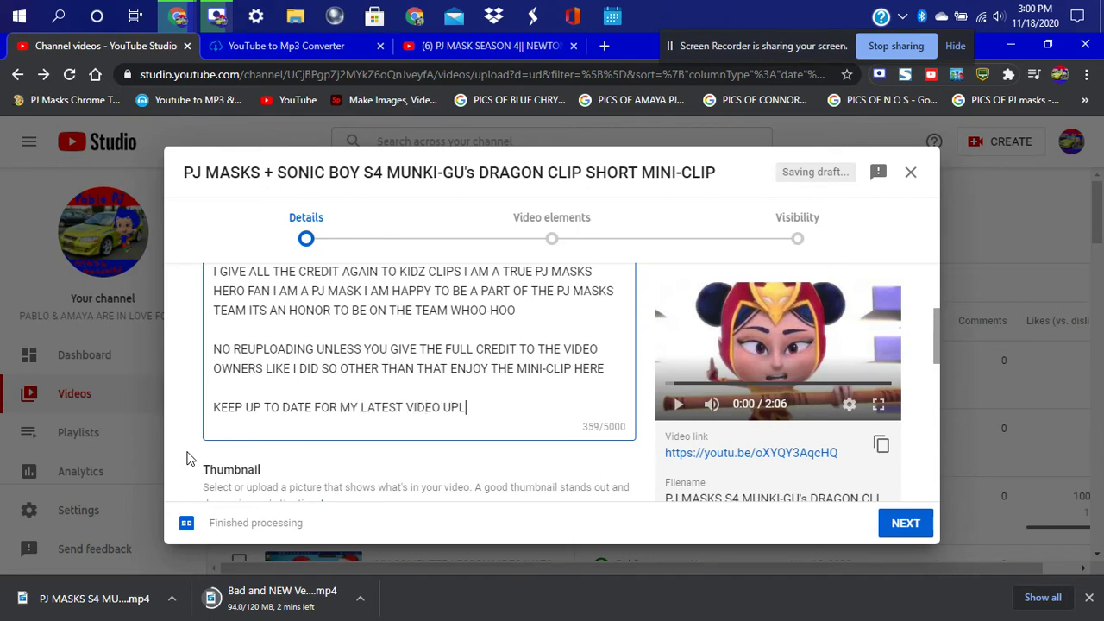
{"action": "type", "text": "OADS."}
Choose the last suggested thumbnail and mark the video as not made for kids
{"action": "scroll", "coordinate": [363, 397], "scroll_direction": "down", "scroll_amount": 3}
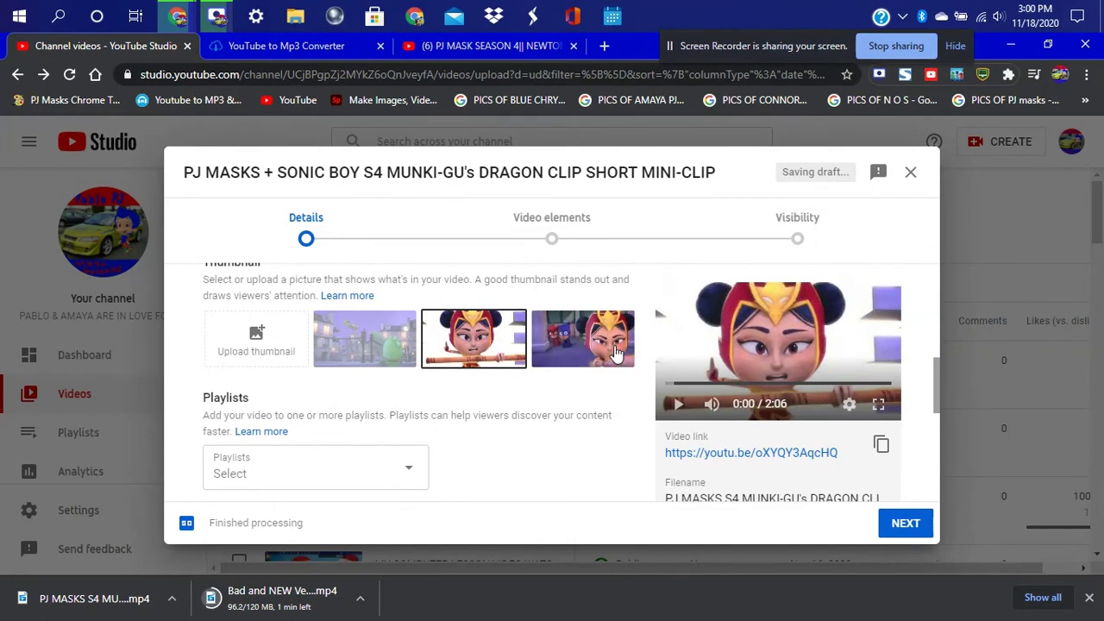
{"action": "left_click", "coordinate": [583, 345]}
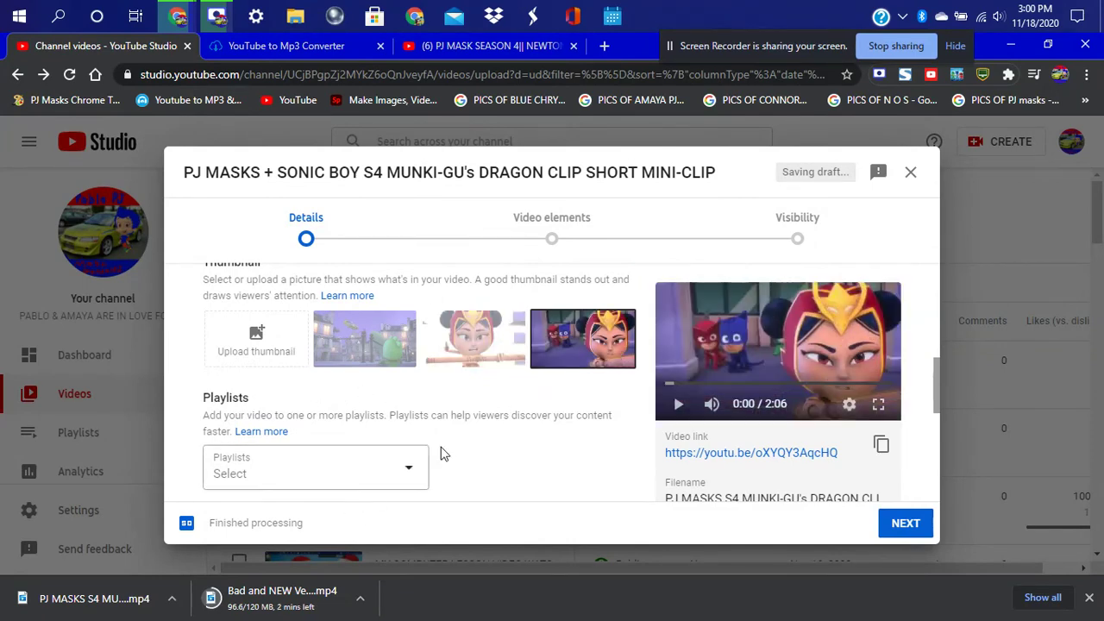
{"action": "scroll", "coordinate": [509, 438], "scroll_direction": "down", "scroll_amount": 5}
{"action": "scroll", "coordinate": [509, 438], "scroll_direction": "down", "scroll_amount": 1}
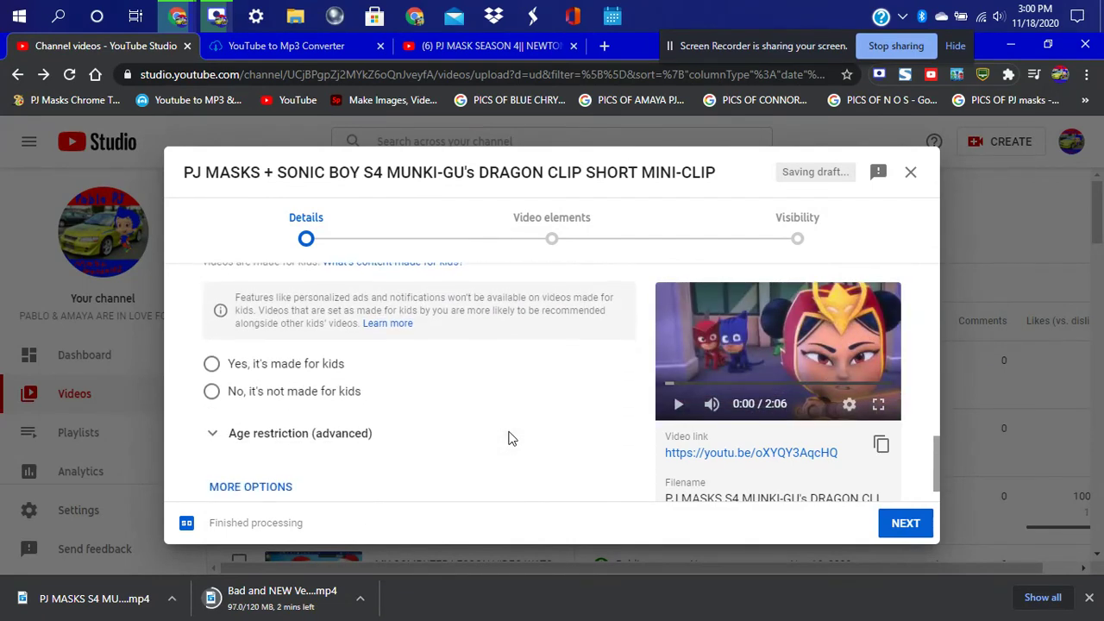
{"action": "left_click", "coordinate": [212, 392]}
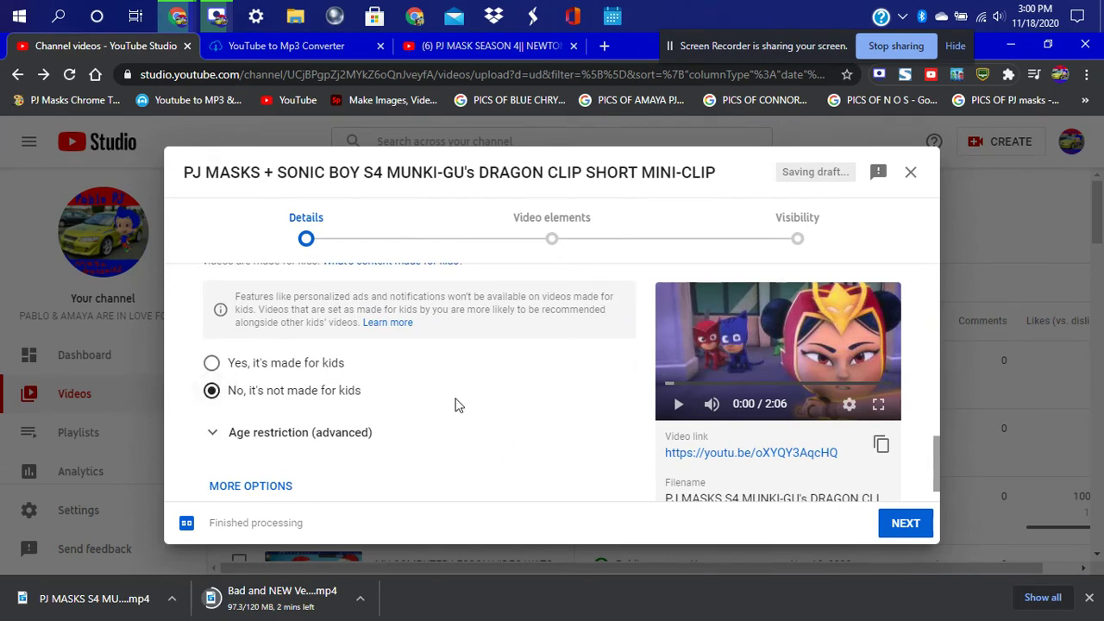
{"action": "scroll", "coordinate": [453, 403], "scroll_direction": "down", "scroll_amount": 1}
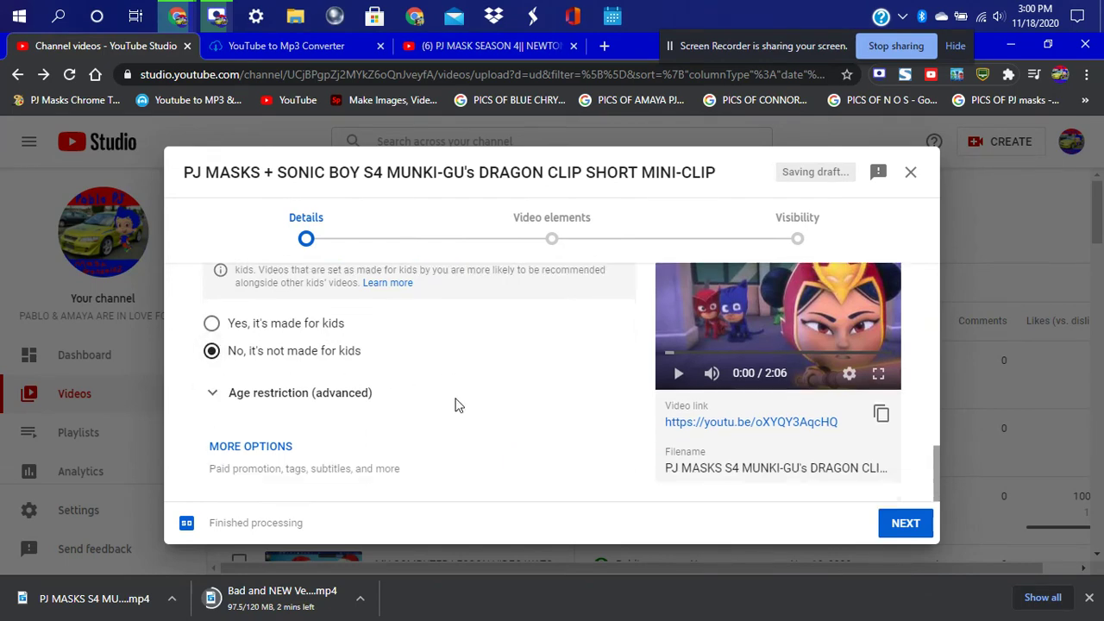
Proceed to the video elements and add an end screen using the "1 playlist, 1 subscribe" template
{"action": "left_click", "coordinate": [901, 525]}
{"action": "left_click", "coordinate": [870, 368]}
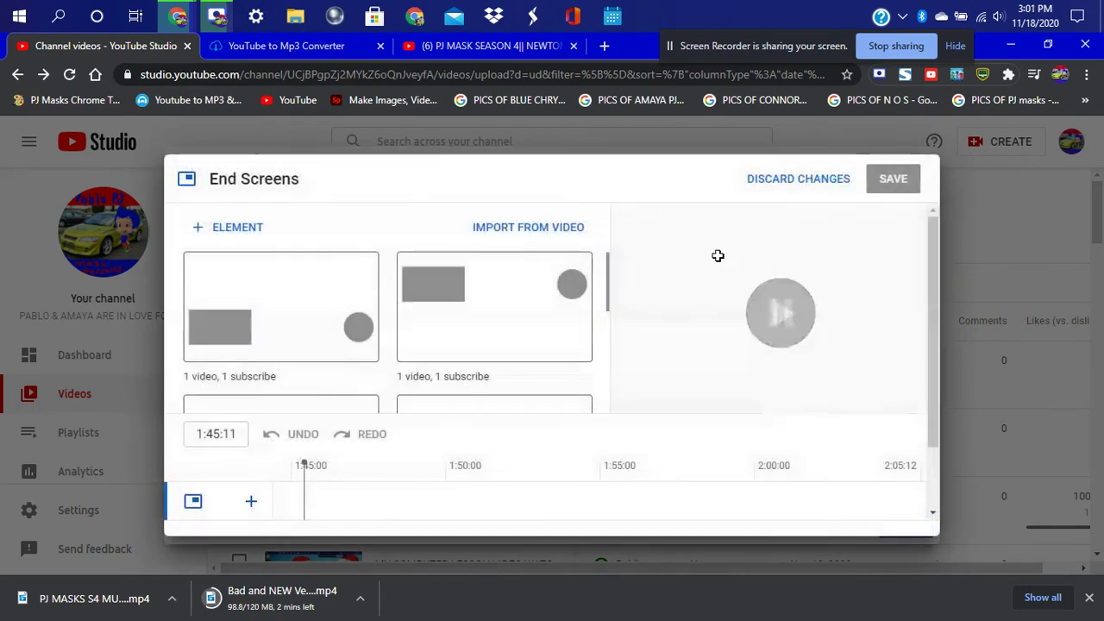
{"action": "scroll", "coordinate": [347, 293], "scroll_direction": "down", "scroll_amount": 1}
{"action": "scroll", "coordinate": [346, 293], "scroll_direction": "down", "scroll_amount": 1}
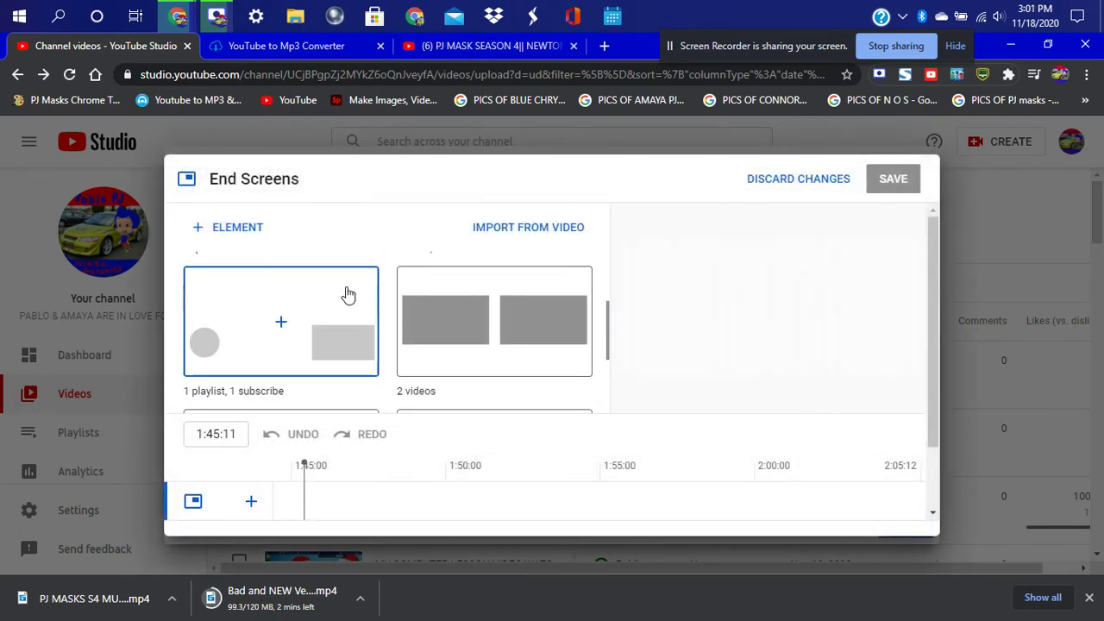
{"action": "left_click", "coordinate": [301, 302]}
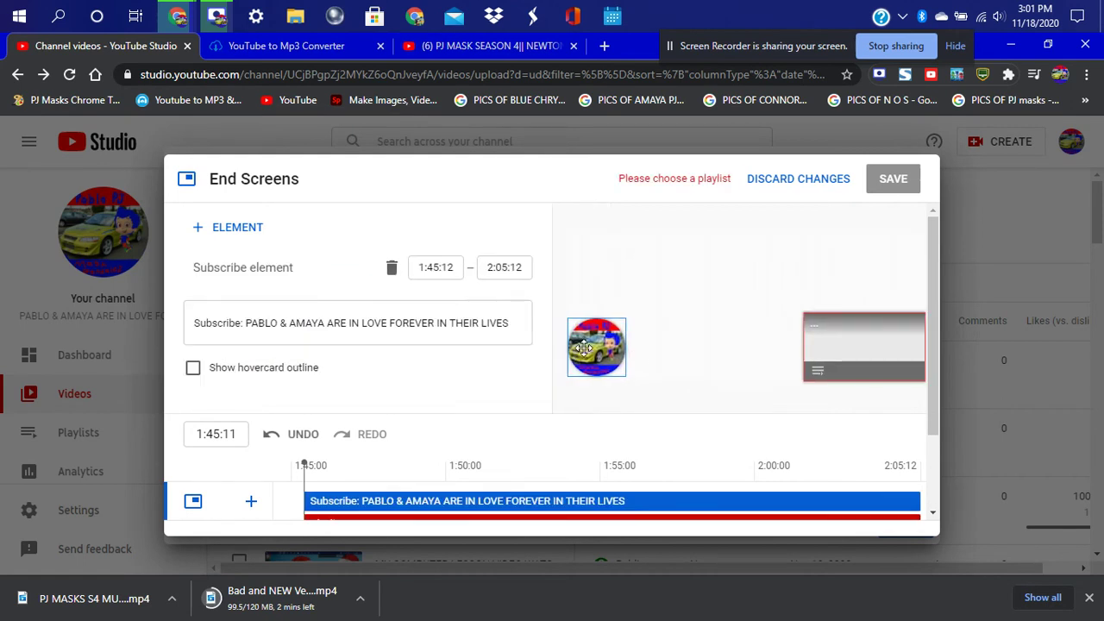
Move the subscribe element to the upper-right corner of the video frame and the playlist element to its lower-left corner
{"action": "left_click_drag", "start_coordinate": [616, 346], "coordinate": [914, 257]}
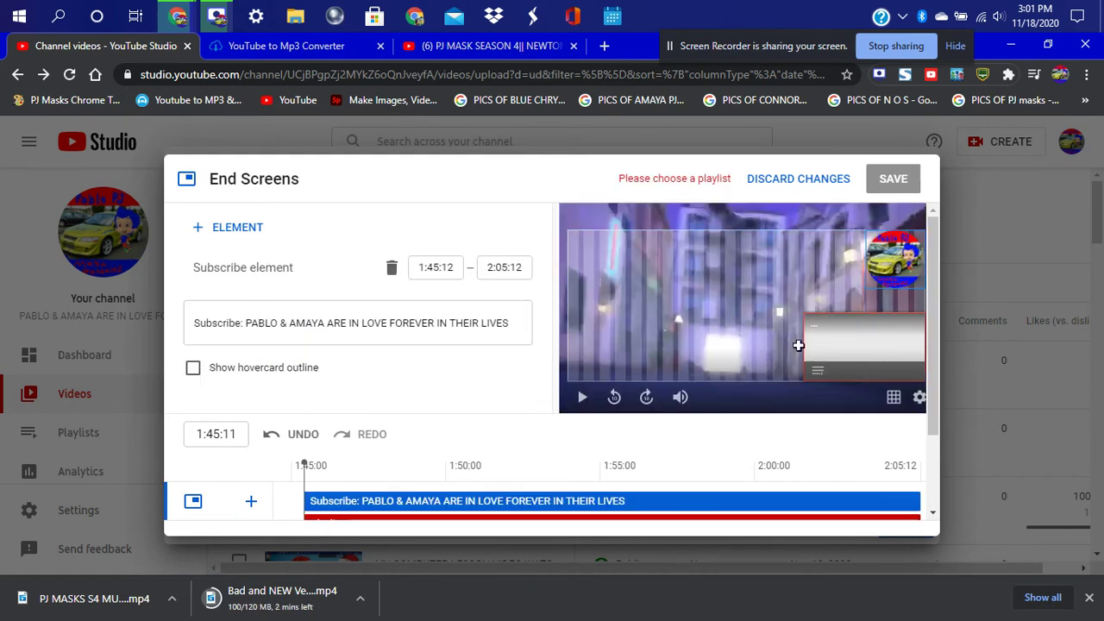
{"action": "left_click_drag", "start_coordinate": [848, 360], "coordinate": [608, 362]}
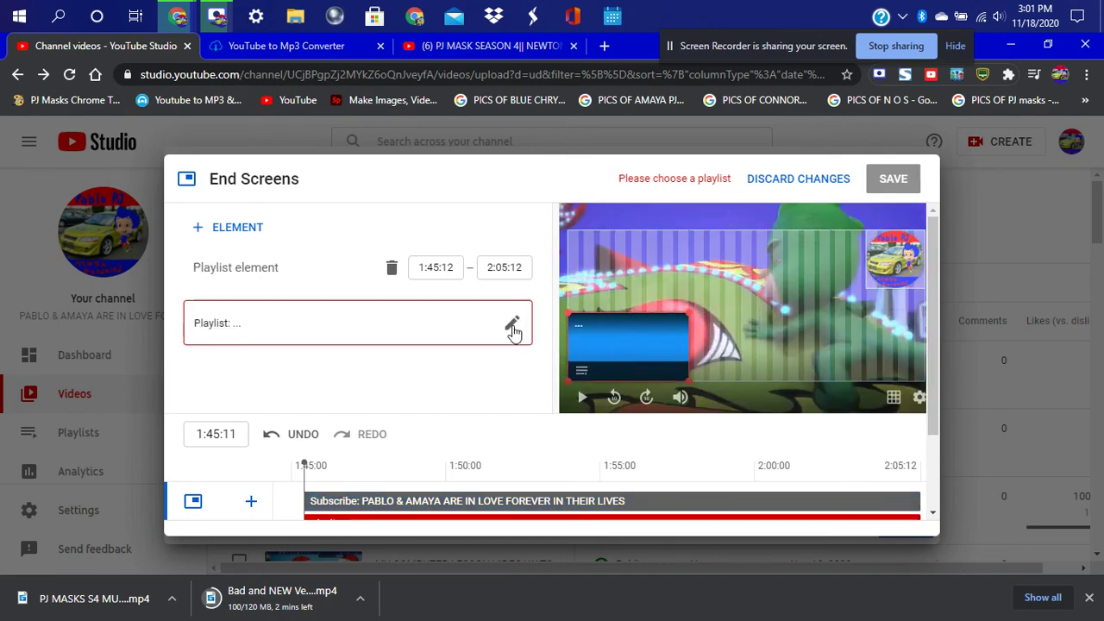
Delete the end screen's playlist element and add a video element in its place
{"action": "left_click", "coordinate": [391, 269]}
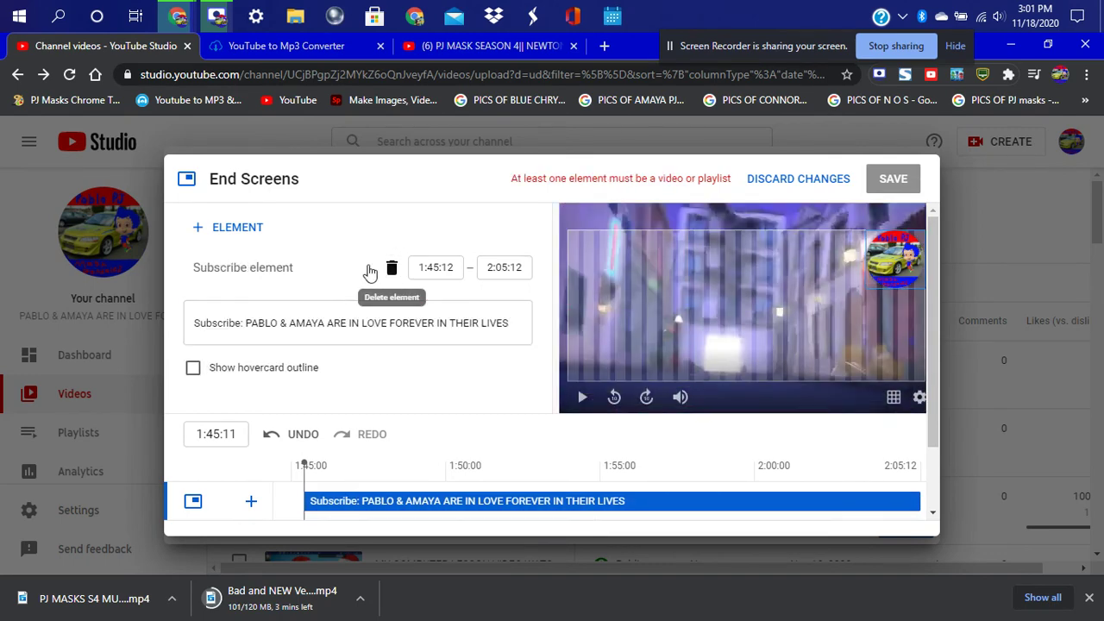
{"action": "left_click", "coordinate": [234, 230]}
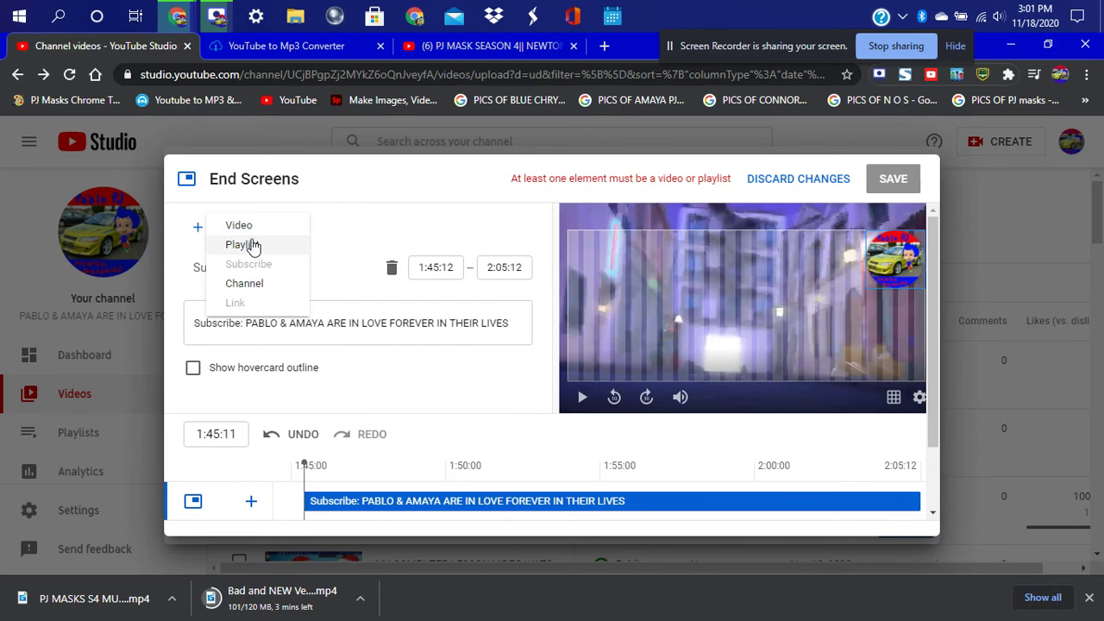
{"action": "left_click", "coordinate": [276, 230]}
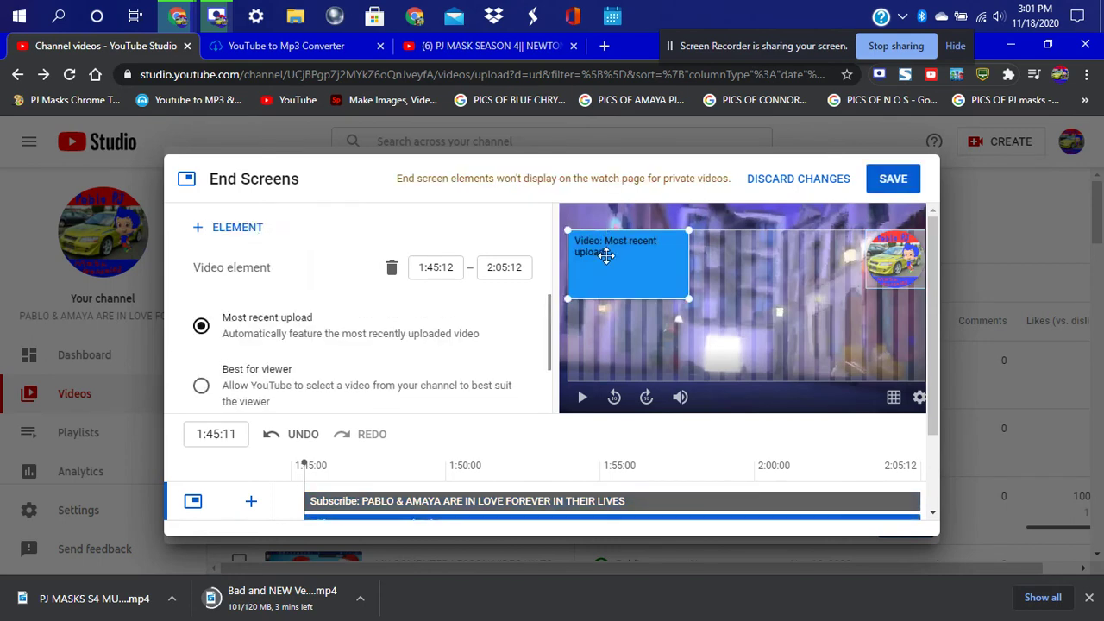
{"action": "left_click_drag", "start_coordinate": [608, 273], "coordinate": [607, 271]}
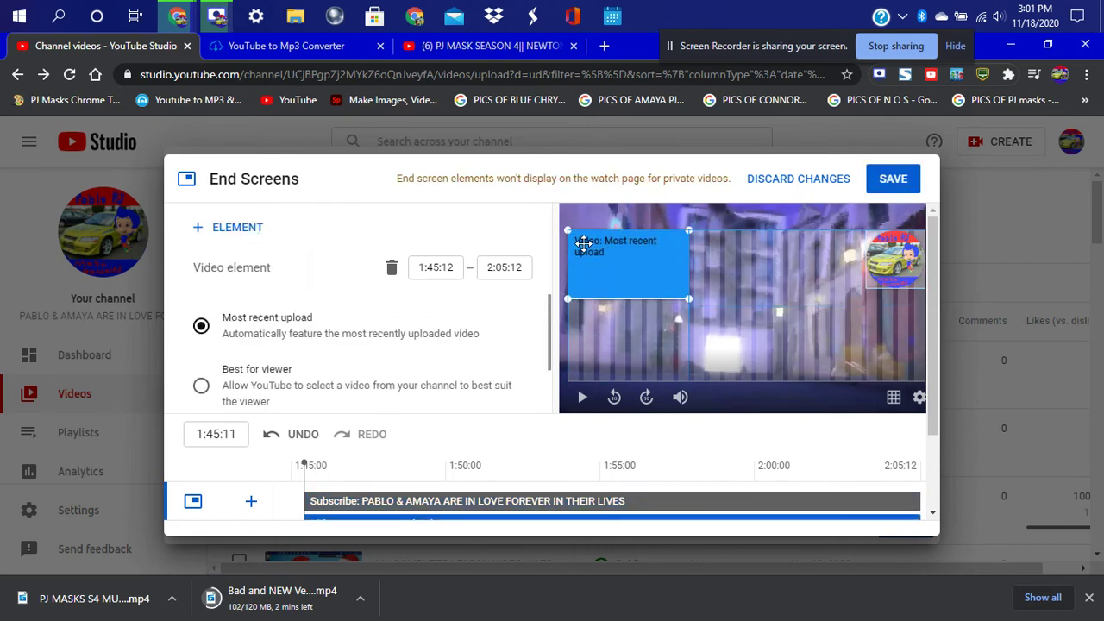
Set the video element to the specific video "AT WALMART DOING BLACK FRIDAY SALES" and save the end screen
{"action": "scroll", "coordinate": [305, 353], "scroll_direction": "down", "scroll_amount": 1}
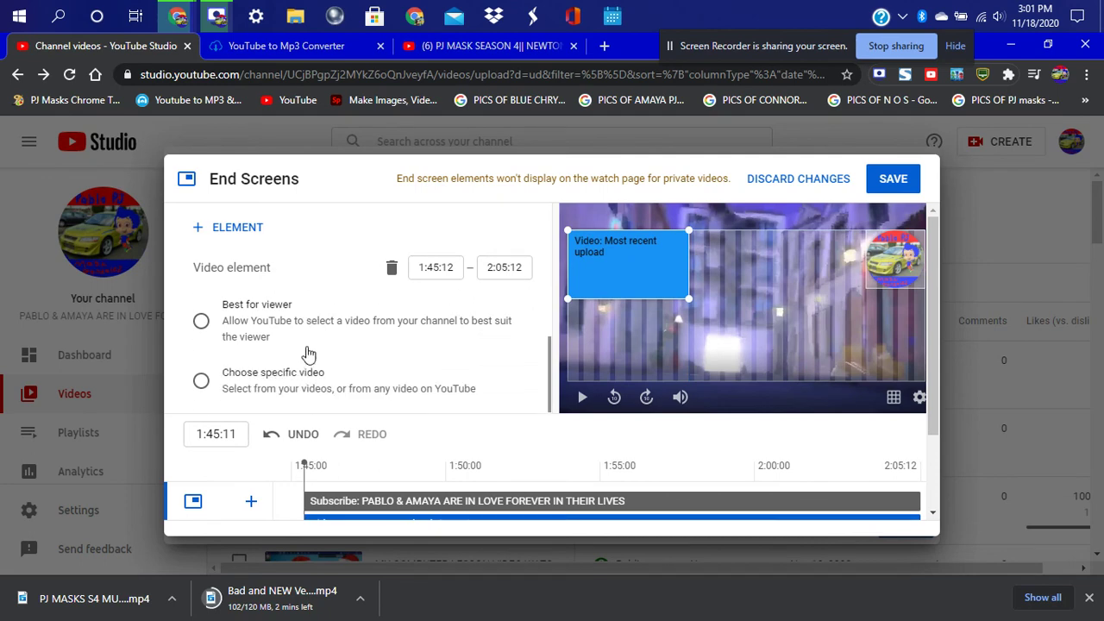
{"action": "left_click", "coordinate": [203, 382]}
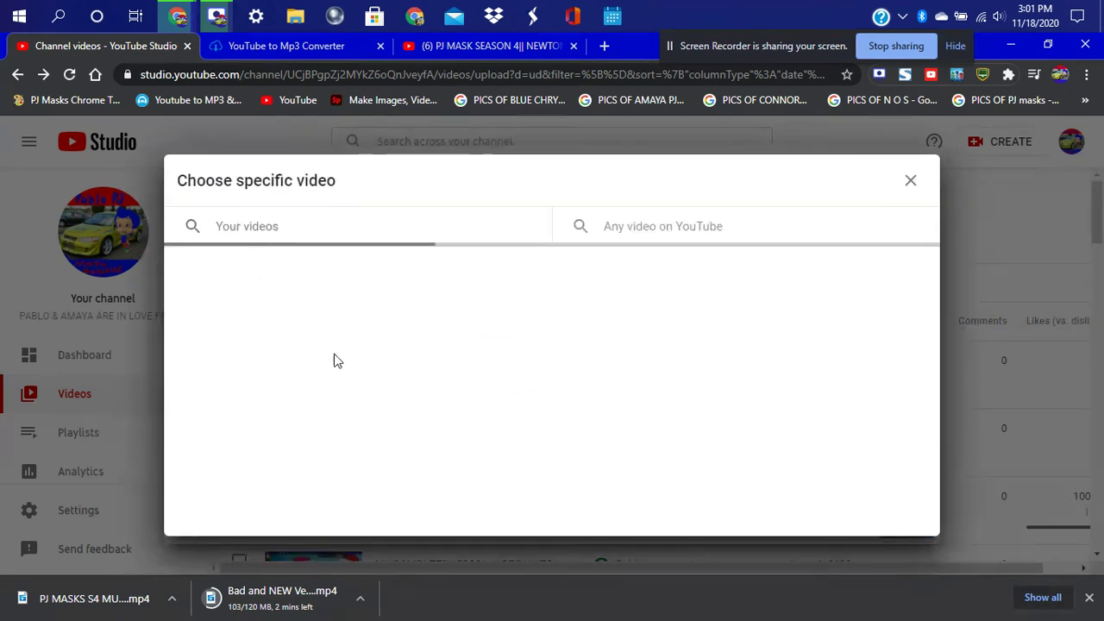
{"action": "scroll", "coordinate": [553, 324], "scroll_direction": "down", "scroll_amount": 5}
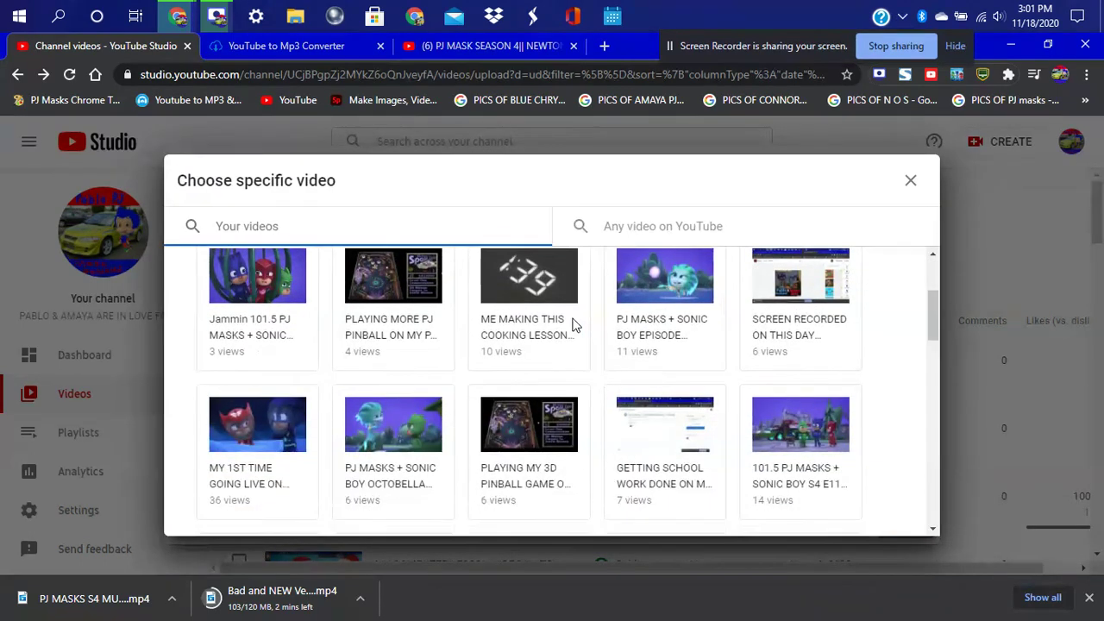
{"action": "scroll", "coordinate": [573, 325], "scroll_direction": "down", "scroll_amount": 3}
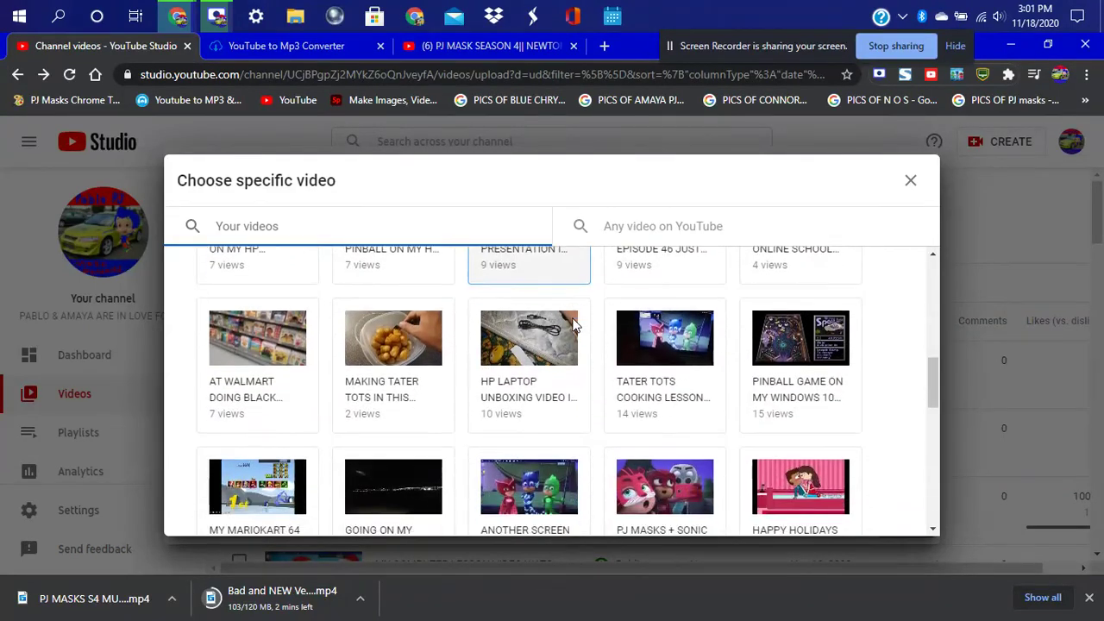
{"action": "left_click", "coordinate": [263, 283]}
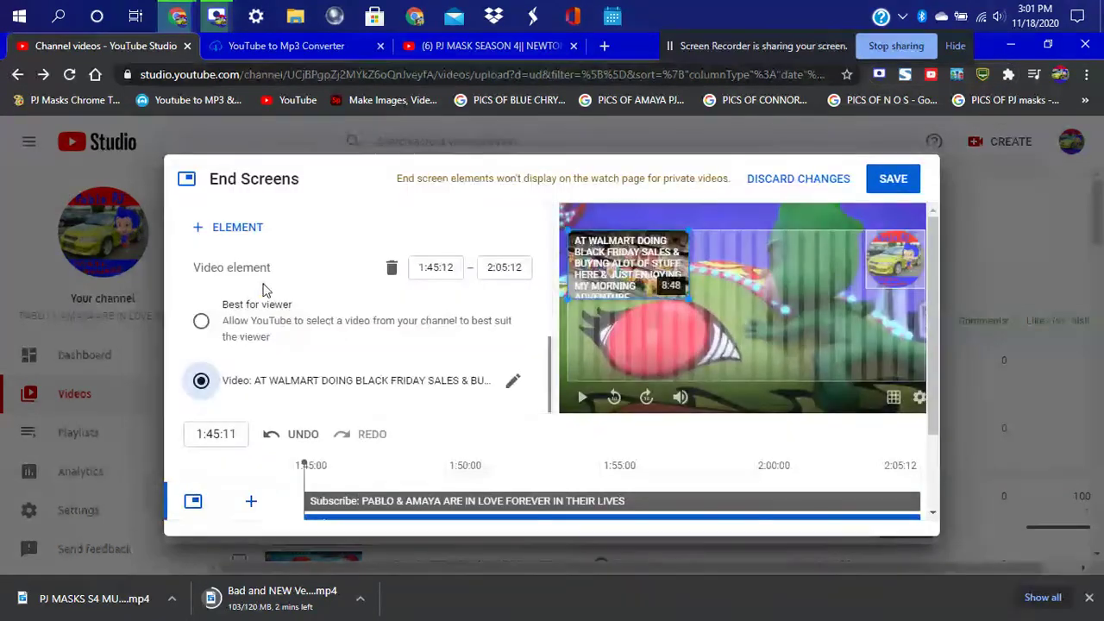
{"action": "left_click", "coordinate": [892, 173]}
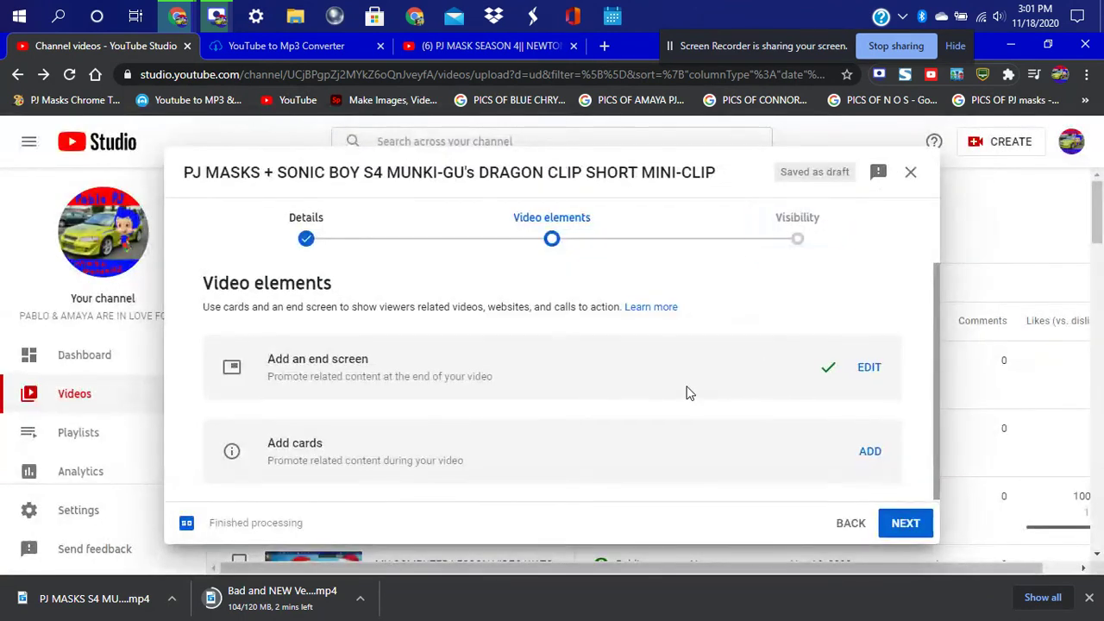
Add a video card for the "Jammin 101.5 MY PJ COUSIN ANYU`S BIRTHDAY" video about 10 seconds into the timeline and save it
{"action": "left_click", "coordinate": [870, 452]}
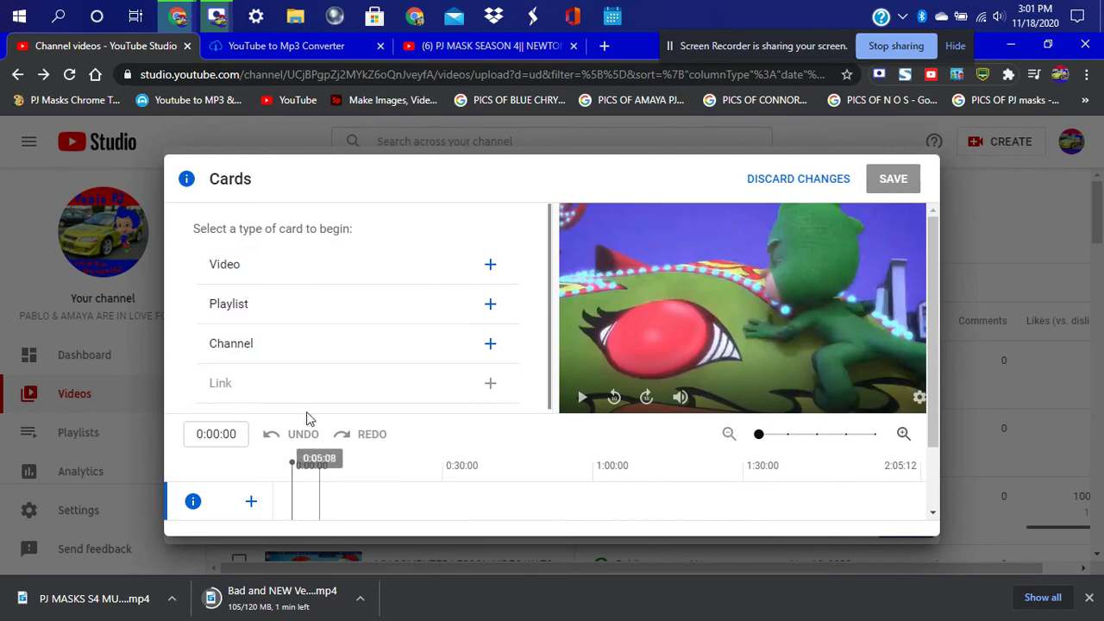
{"action": "left_click", "coordinate": [490, 268]}
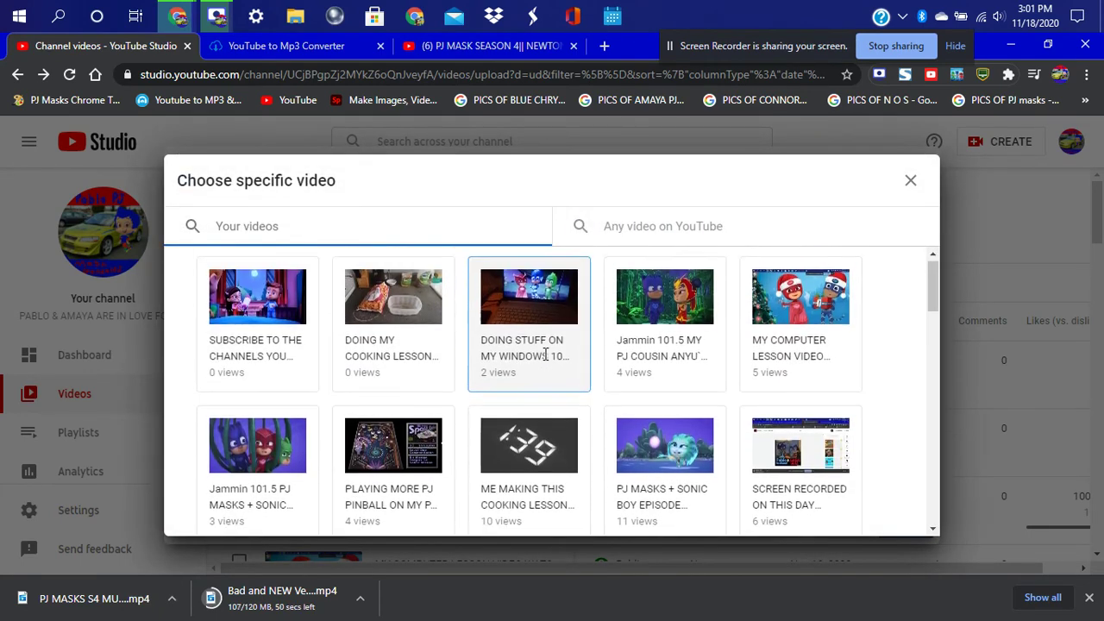
{"action": "left_click", "coordinate": [670, 332]}
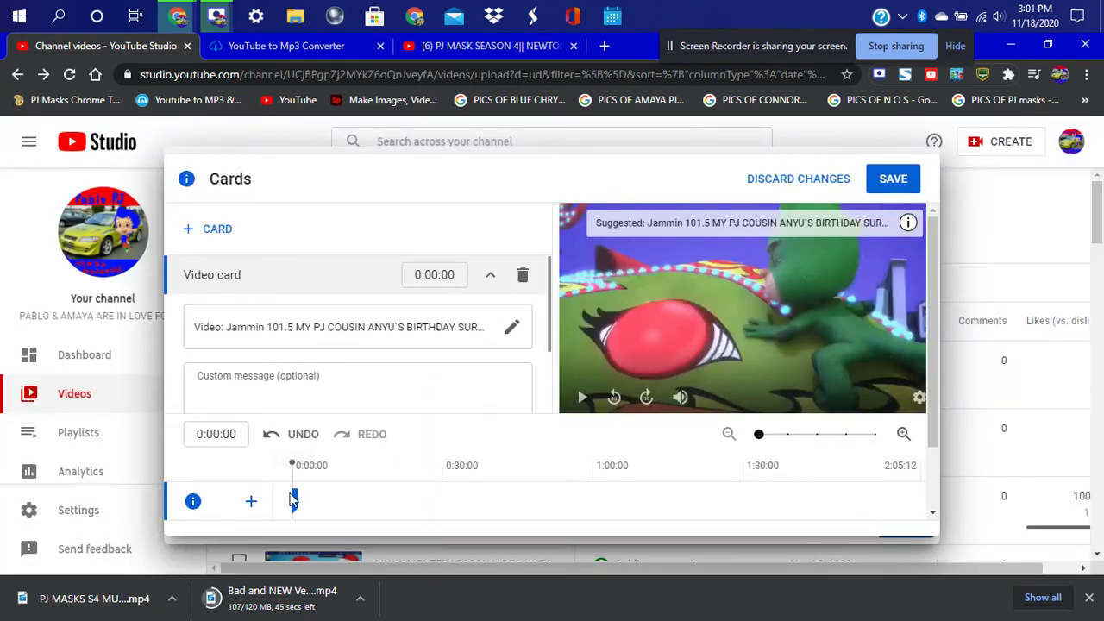
{"action": "left_click_drag", "start_coordinate": [292, 498], "coordinate": [340, 502]}
{"action": "scroll", "coordinate": [417, 431], "scroll_direction": "down", "scroll_amount": 1}
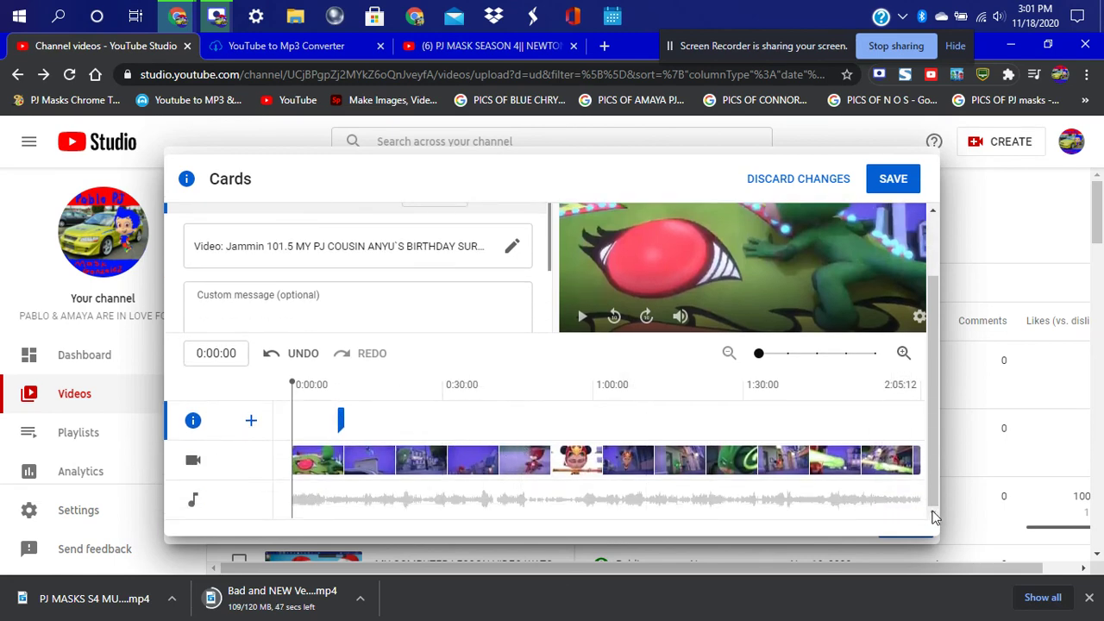
{"action": "left_click", "coordinate": [894, 183]}
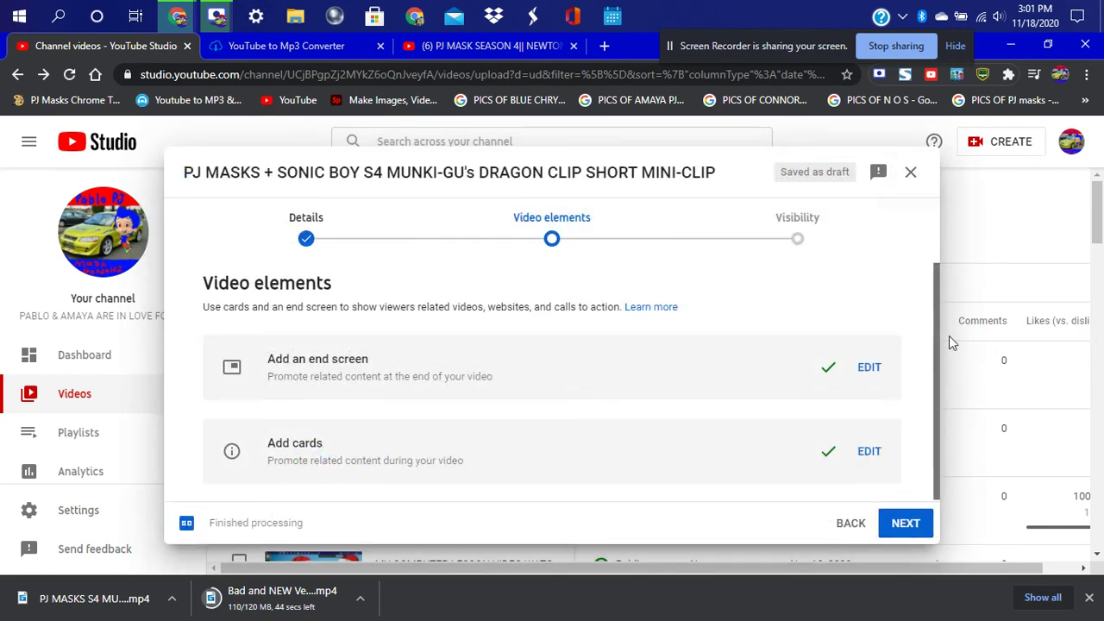
Proceed to the visibility stage, publish the MUNKI-GU's DRAGON mini-clip as public and dismiss the sharing dialog
{"action": "left_click", "coordinate": [905, 523]}
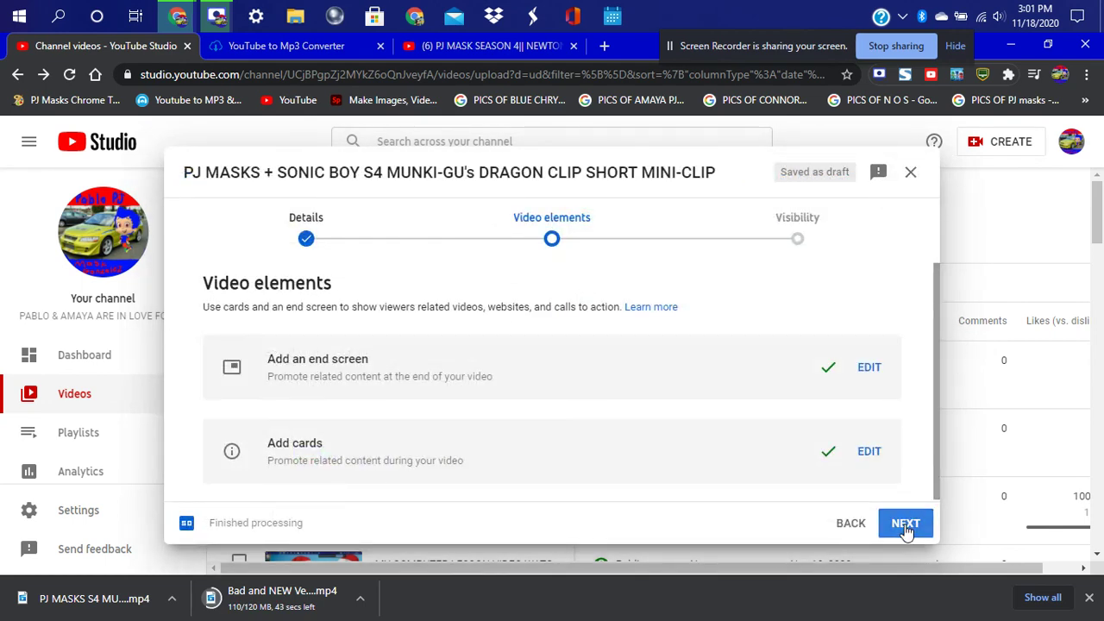
{"action": "left_click", "coordinate": [905, 528]}
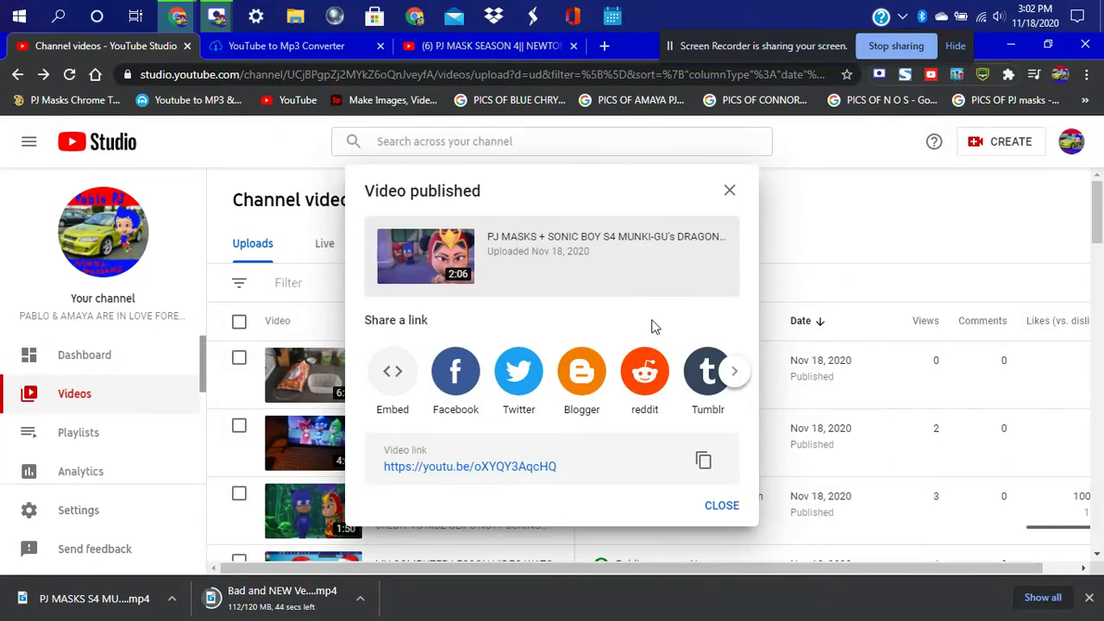
{"action": "left_click", "coordinate": [716, 506]}
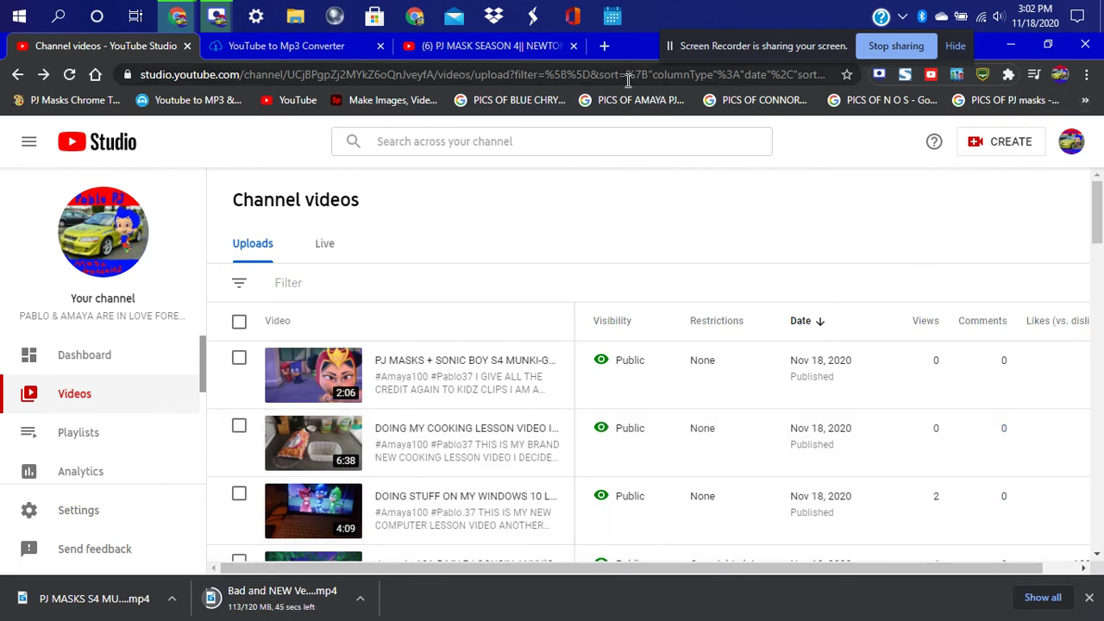
Close the browser page with the PJ MASK SEASON 4 source video and minimize the browser window
{"action": "left_click", "coordinate": [570, 49]}
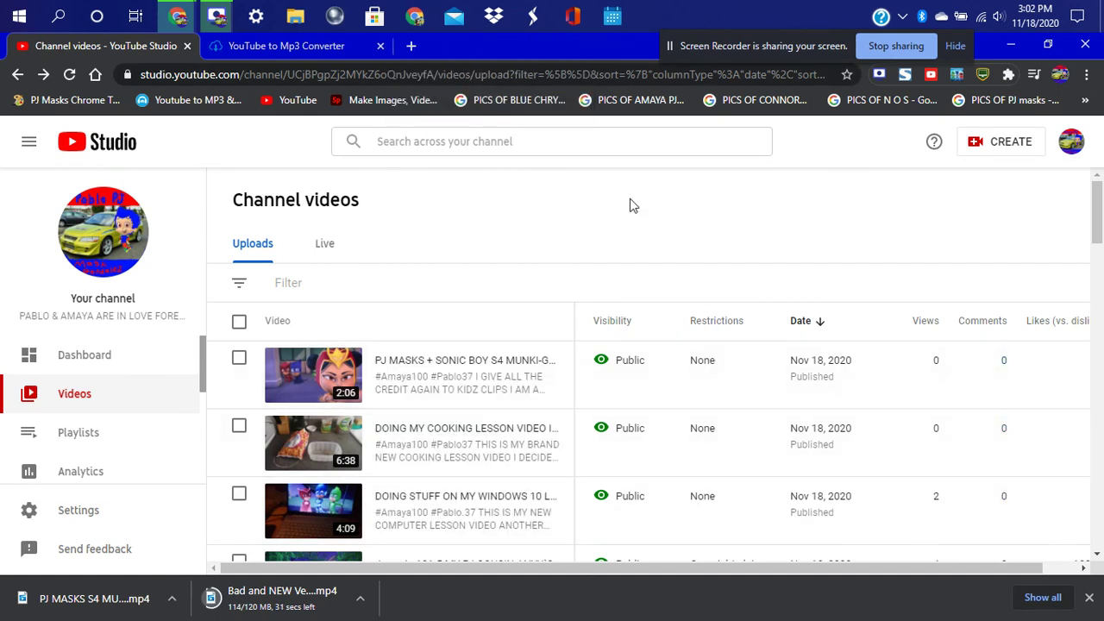
{"action": "left_click", "coordinate": [1006, 46]}
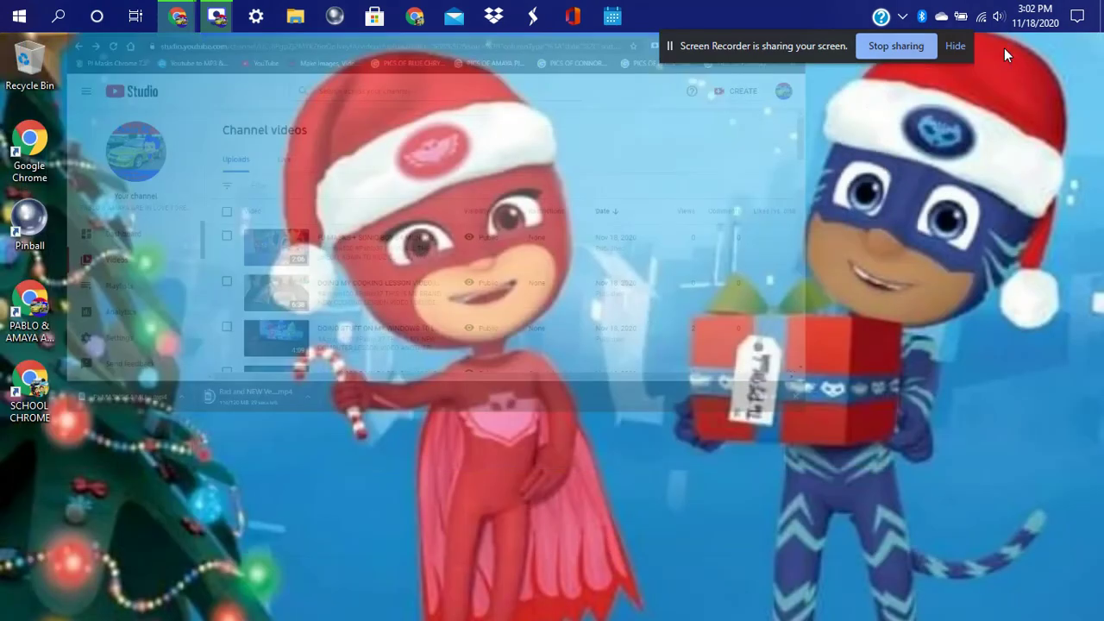